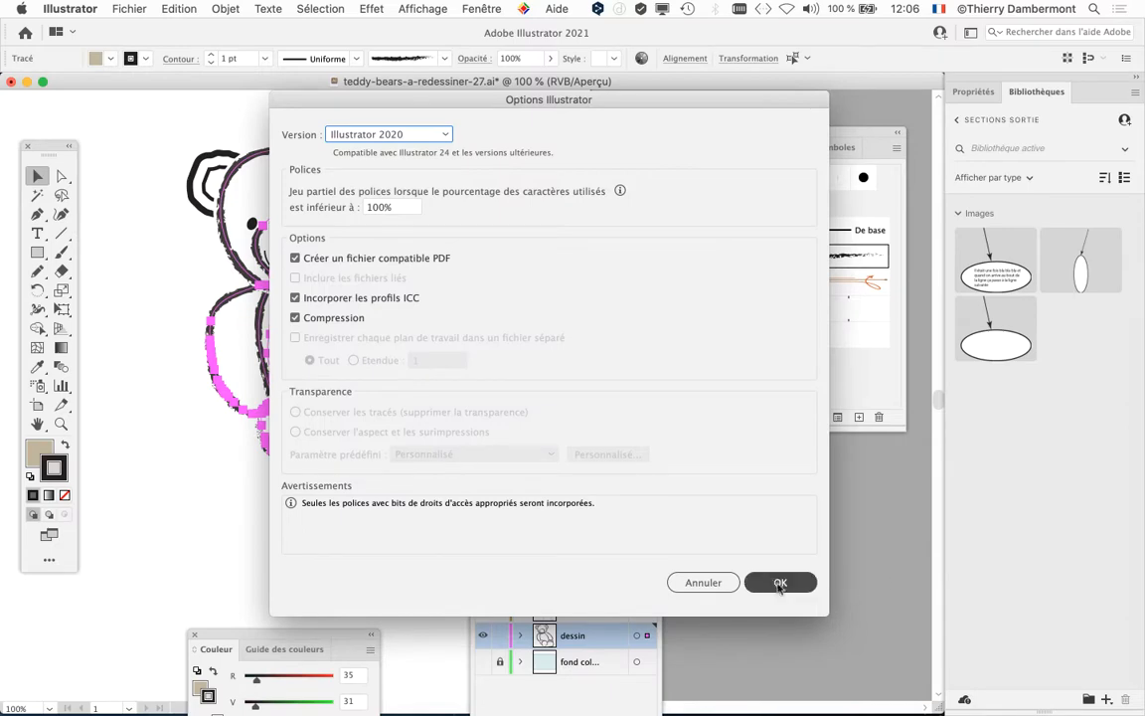
# Step: Save the document as a new Illustrator version named teddy-bears-a-redessiner-29.ai in the teddy bear 8 folder
pyautogui.click(131, 8)
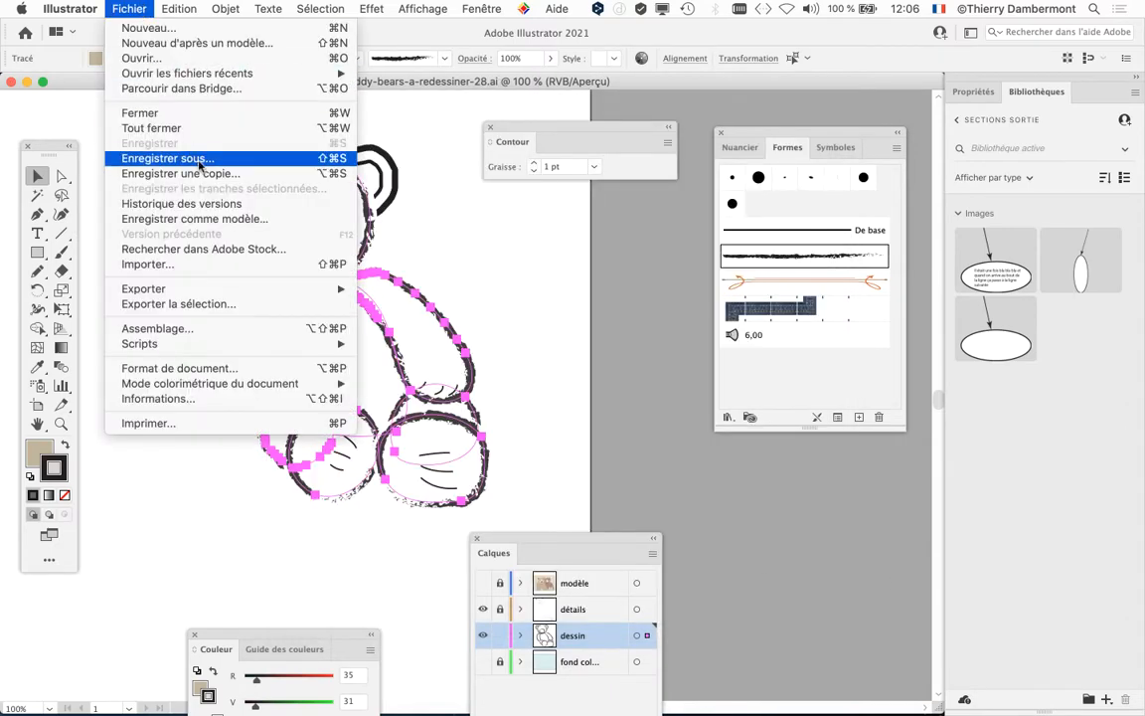
pyautogui.click(167, 158)
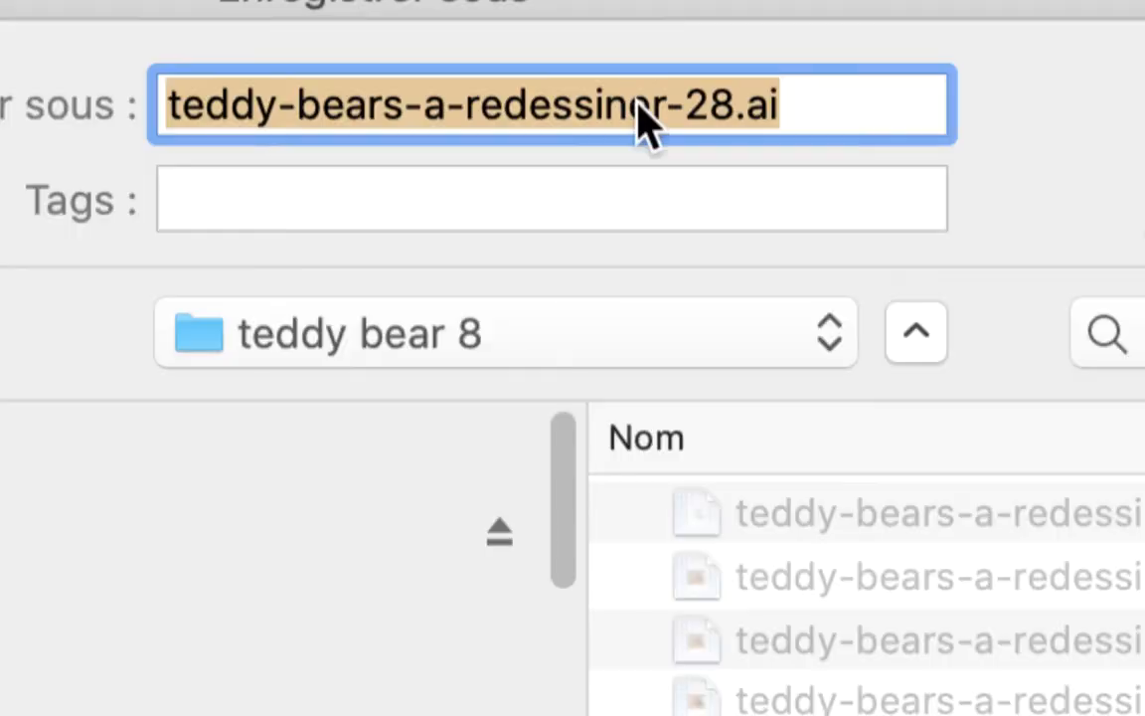
pyautogui.click(661, 106)
pyautogui.hotkey('shift', 'Left')
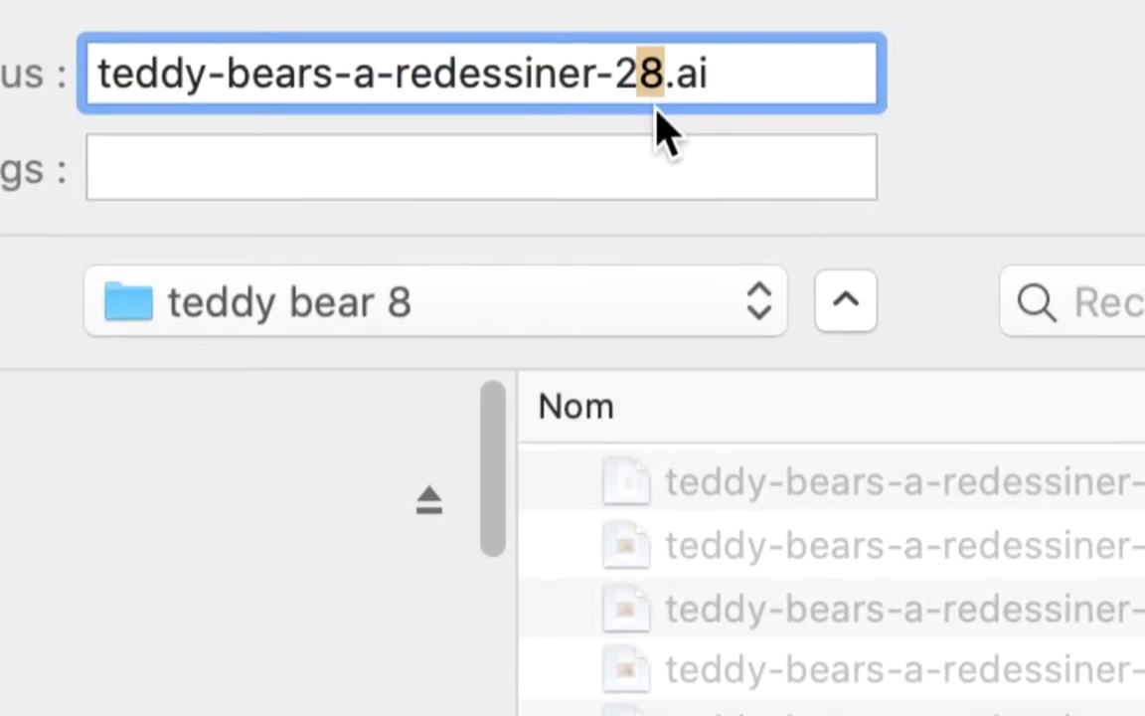
pyautogui.write('9')
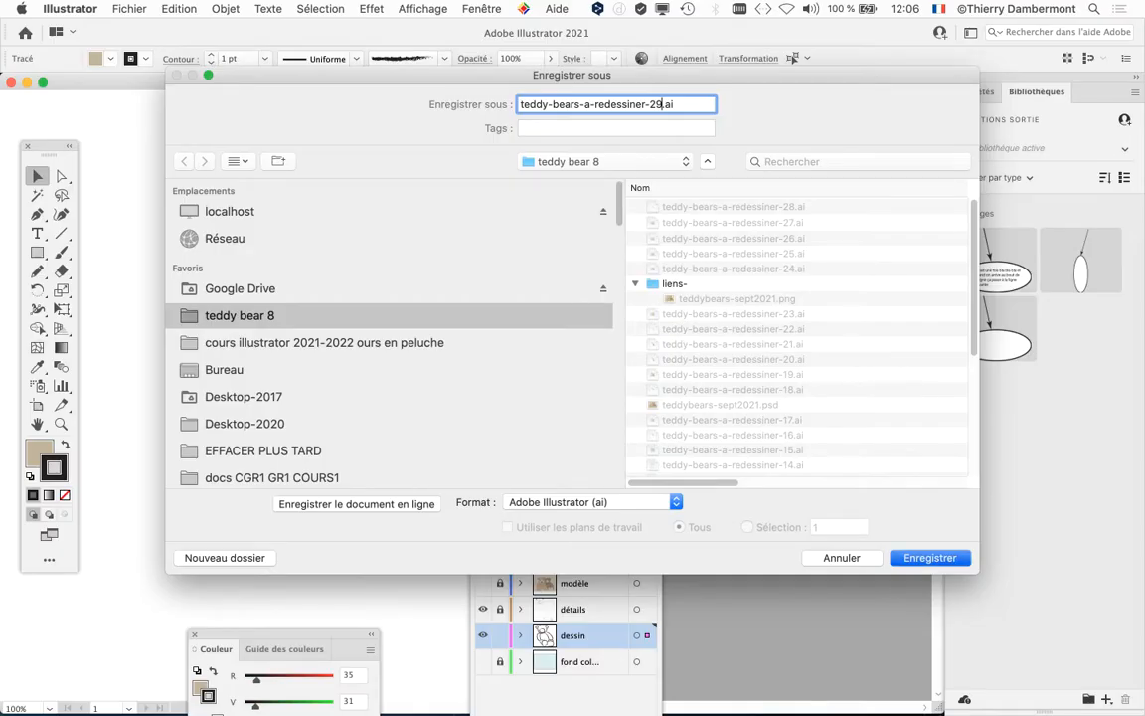
pyautogui.press('Return')
pyautogui.press('Return')
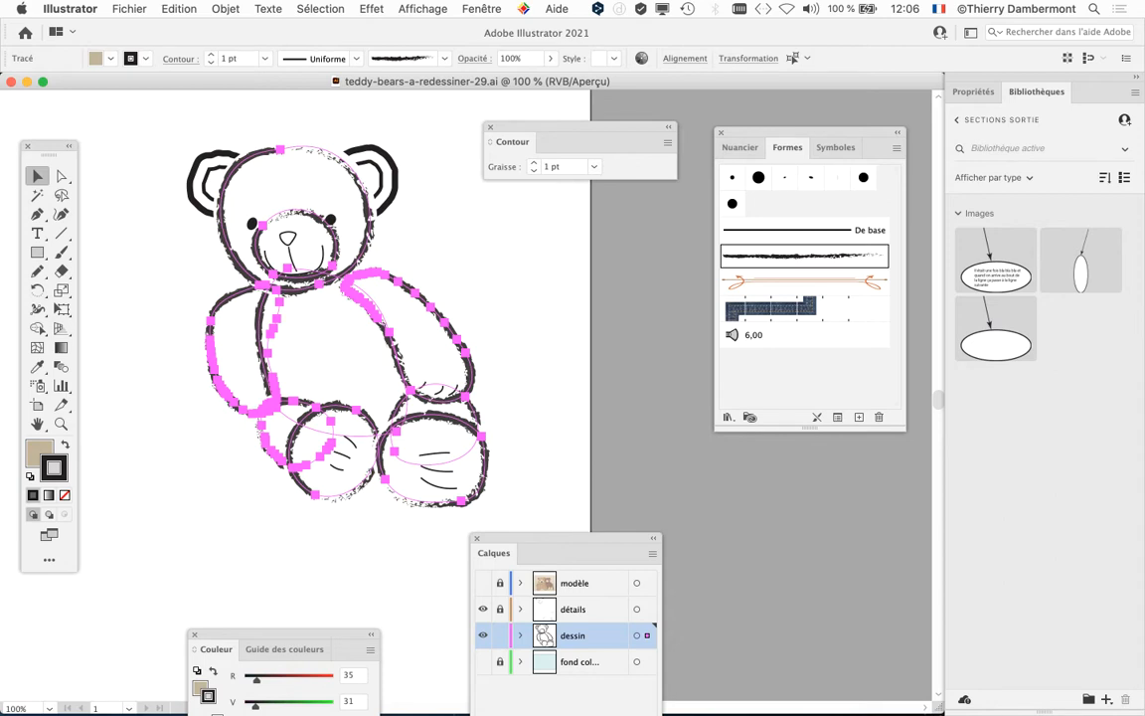
# Step: Rearrange the floating Formes and Contour palettes to clear the space beside the teddy bear drawing
pyautogui.moveTo(749, 132); pyautogui.dragTo(786, 94)
pyautogui.moveTo(524, 133); pyautogui.dragTo(156, 563)
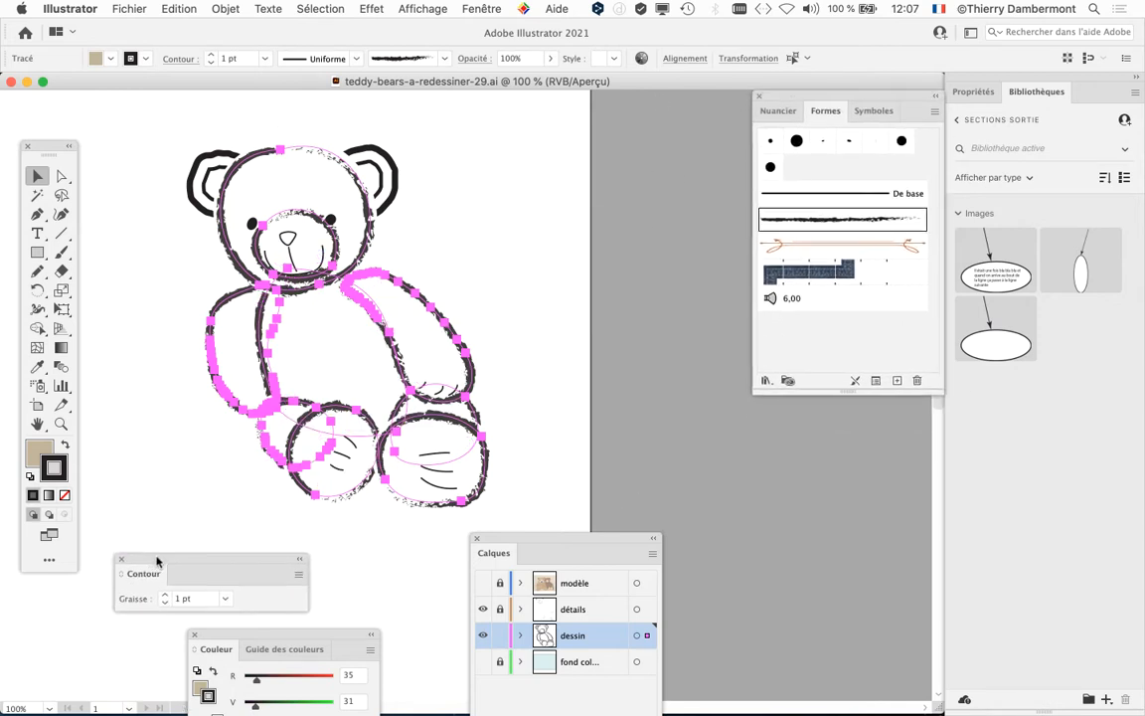
pyautogui.moveTo(783, 96); pyautogui.dragTo(696, 34)
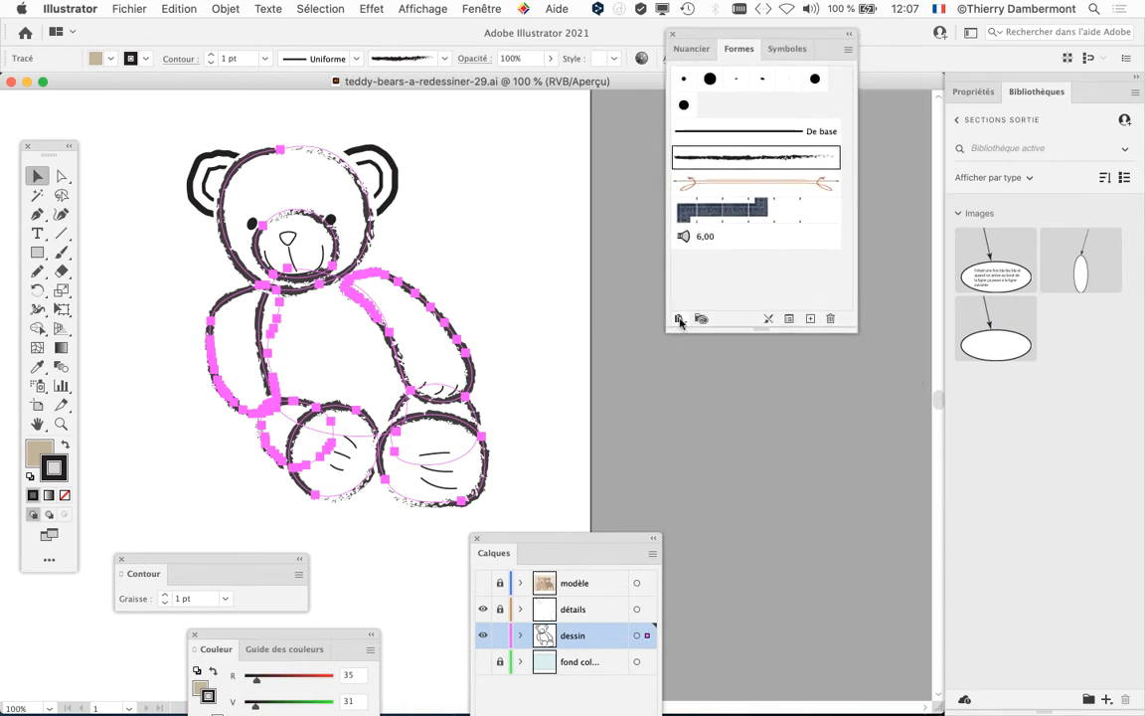
# Step: Hide the selection edges on the bear's selected paths and enlarge the view to 150%
pyautogui.click(418, 8)
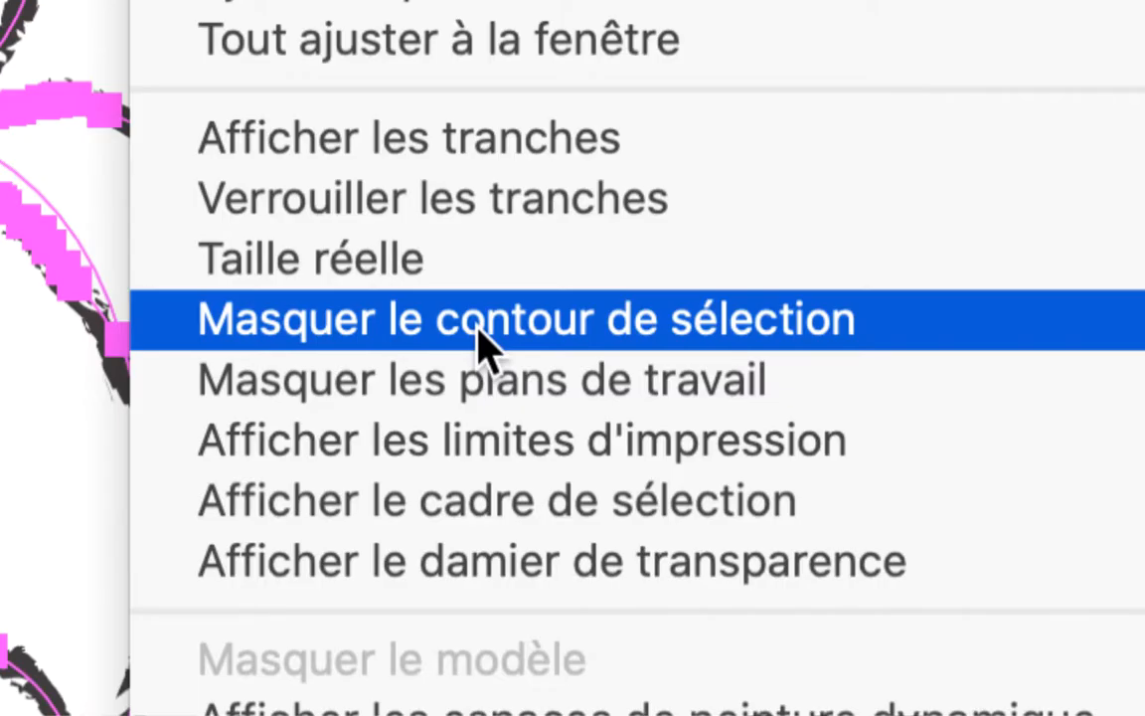
pyautogui.click(479, 336)
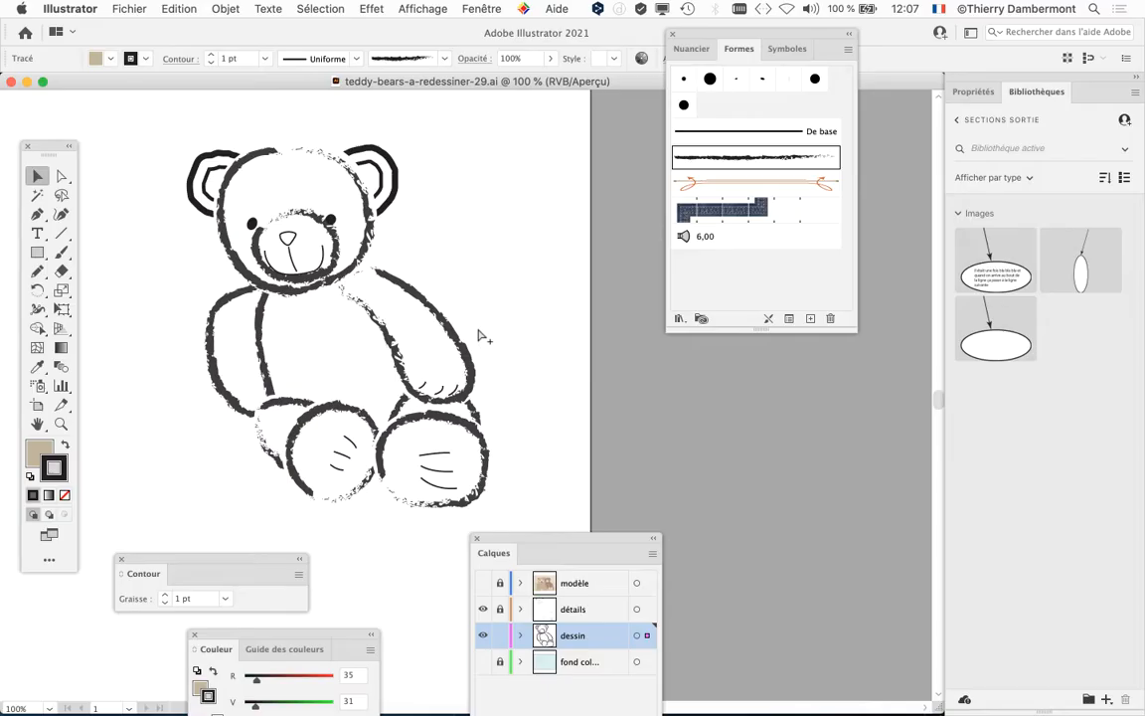
pyautogui.press('super+plus')
pyautogui.moveTo(356, 268); pyautogui.dragTo(415, 340)
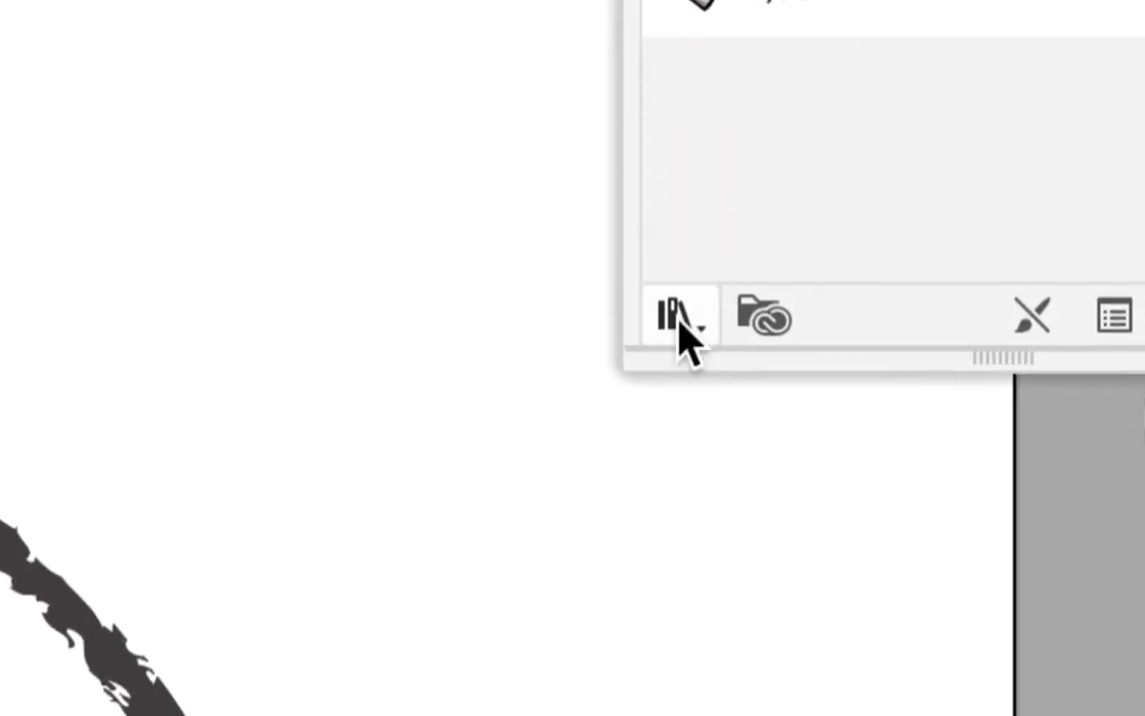
# Step: Load the Artistiques_CraieFusainCrayon brush library and enlarge its palette to fit the full list of brushes
pyautogui.click(680, 316)
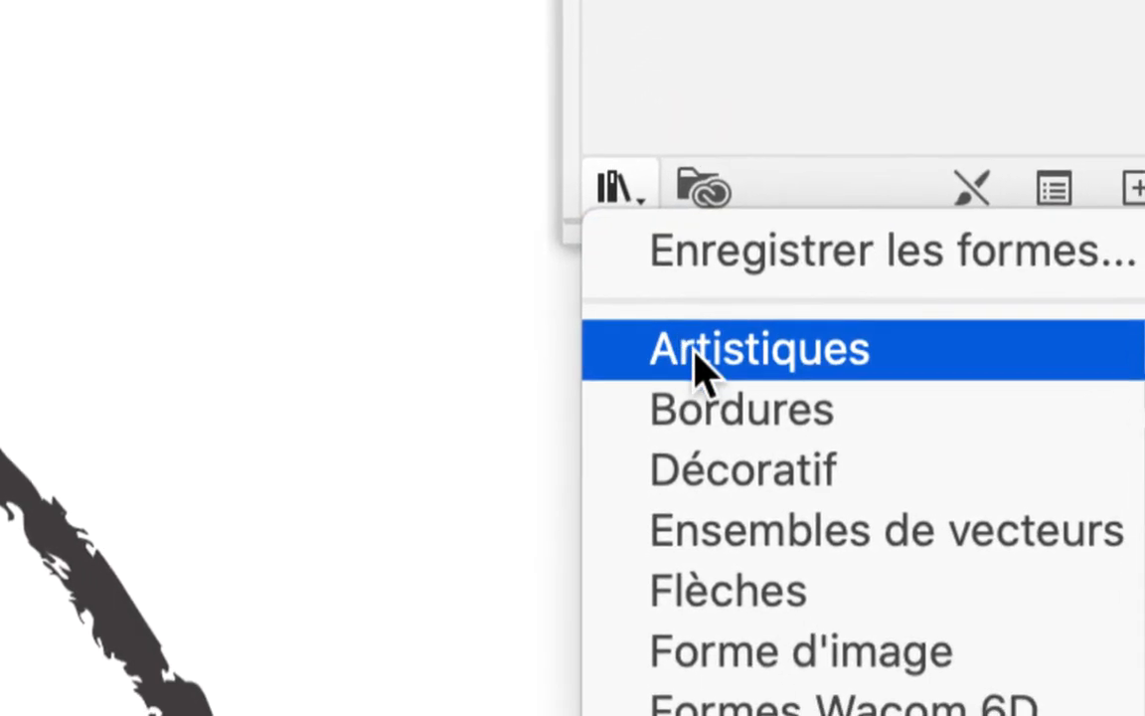
pyautogui.moveTo(934, 348)
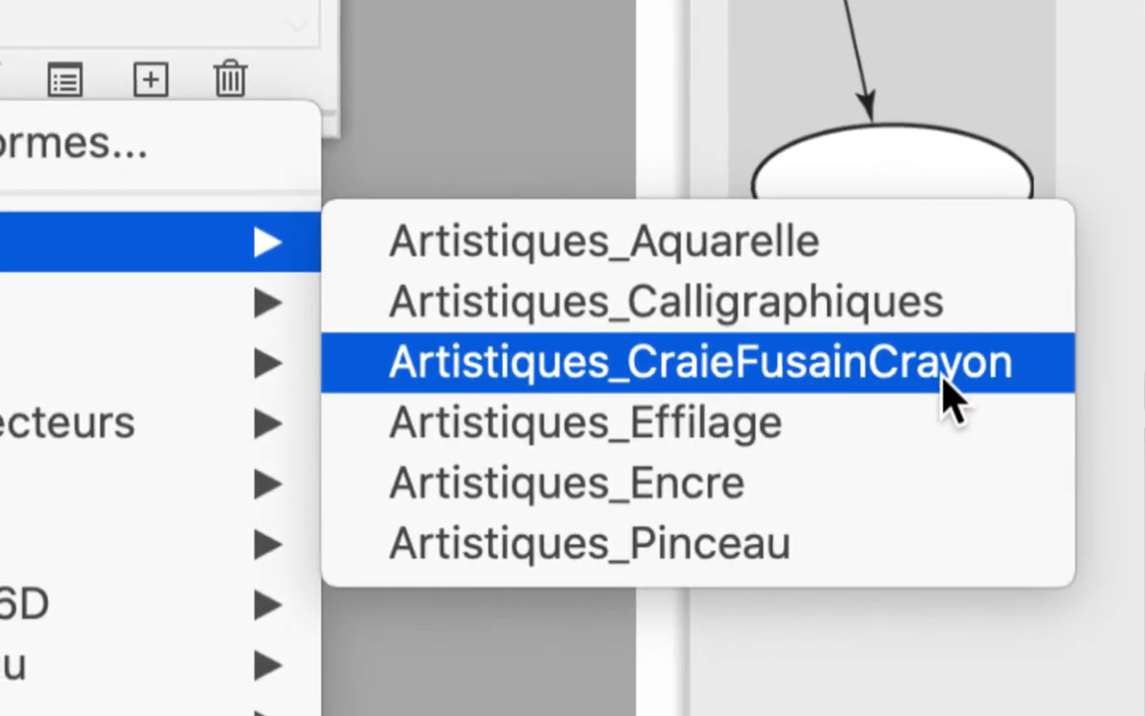
pyautogui.click(943, 378)
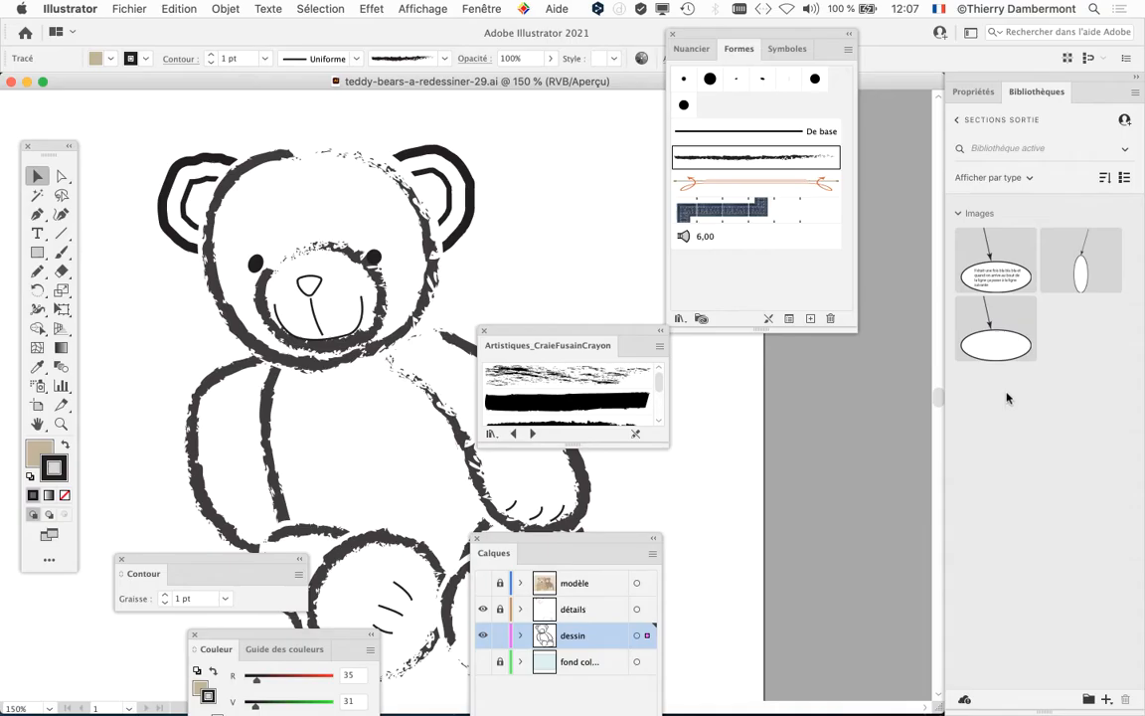
pyautogui.moveTo(708, 34); pyautogui.dragTo(809, 564)
pyautogui.moveTo(537, 345); pyautogui.dragTo(666, 114)
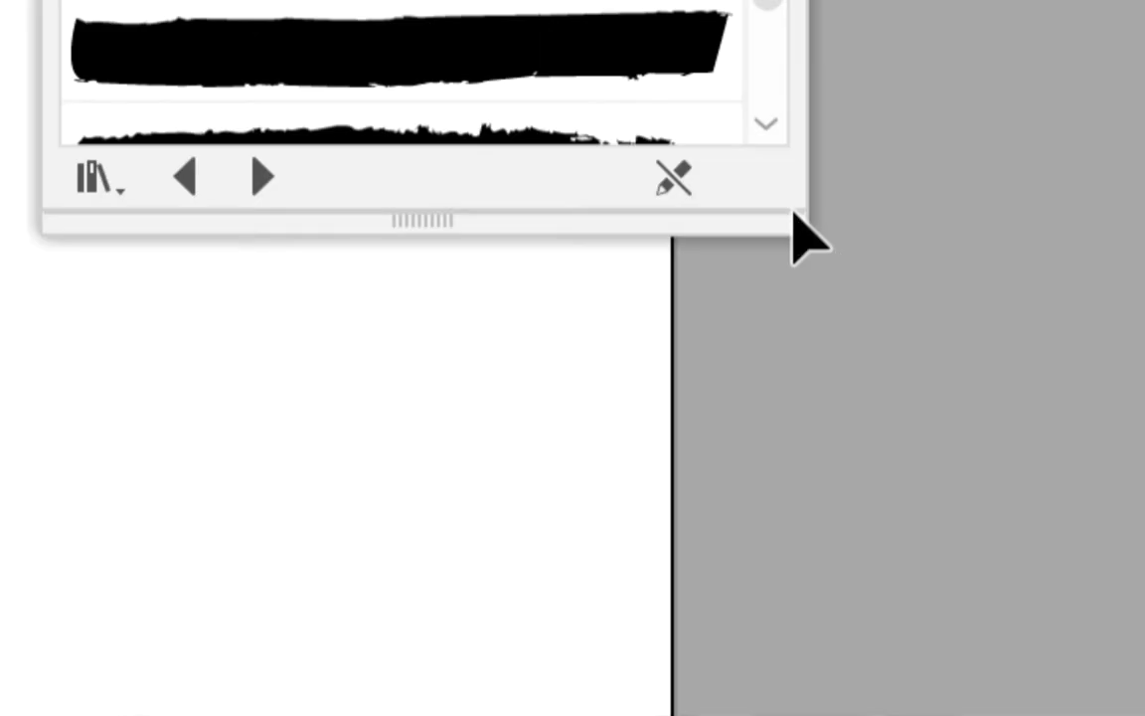
pyautogui.moveTo(804, 234)
pyautogui.mouseDown()
pyautogui.moveTo(792, 212)
pyautogui.moveTo(810, 586)
pyautogui.mouseUp()
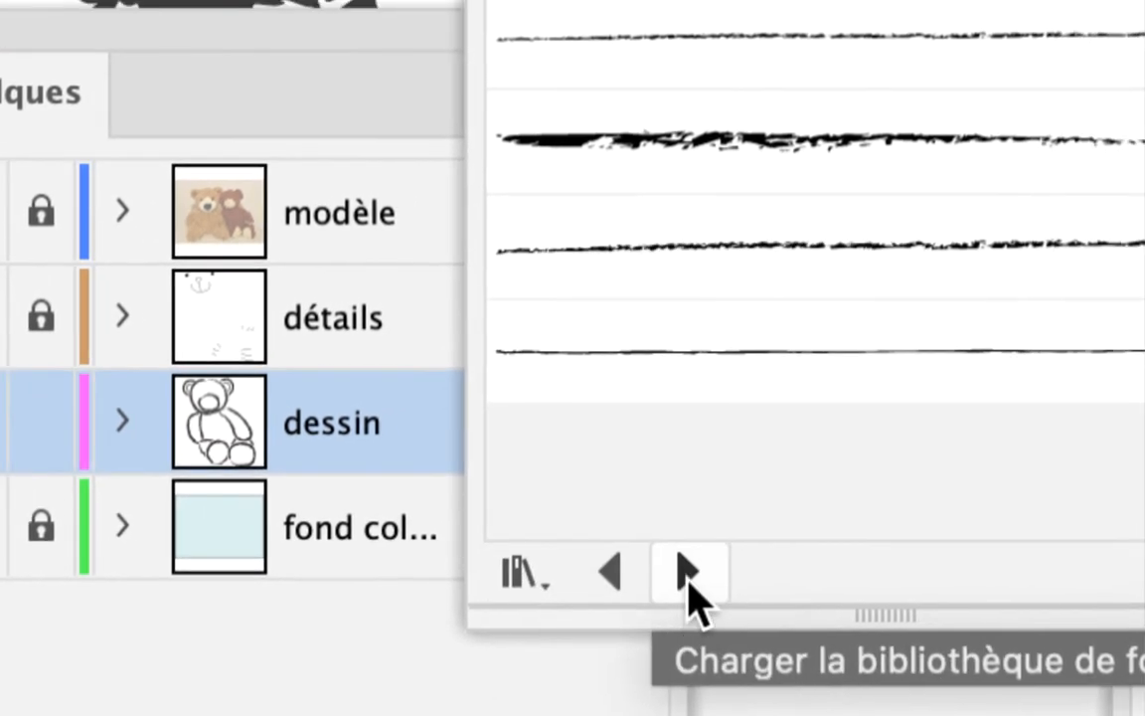
# Step: Browse the neighbouring brush libraries, from Artistiques_Aquarelle to Bordures_Cadres, ending on Artistiques_CraieFusainCrayon
pyautogui.click(688, 575)
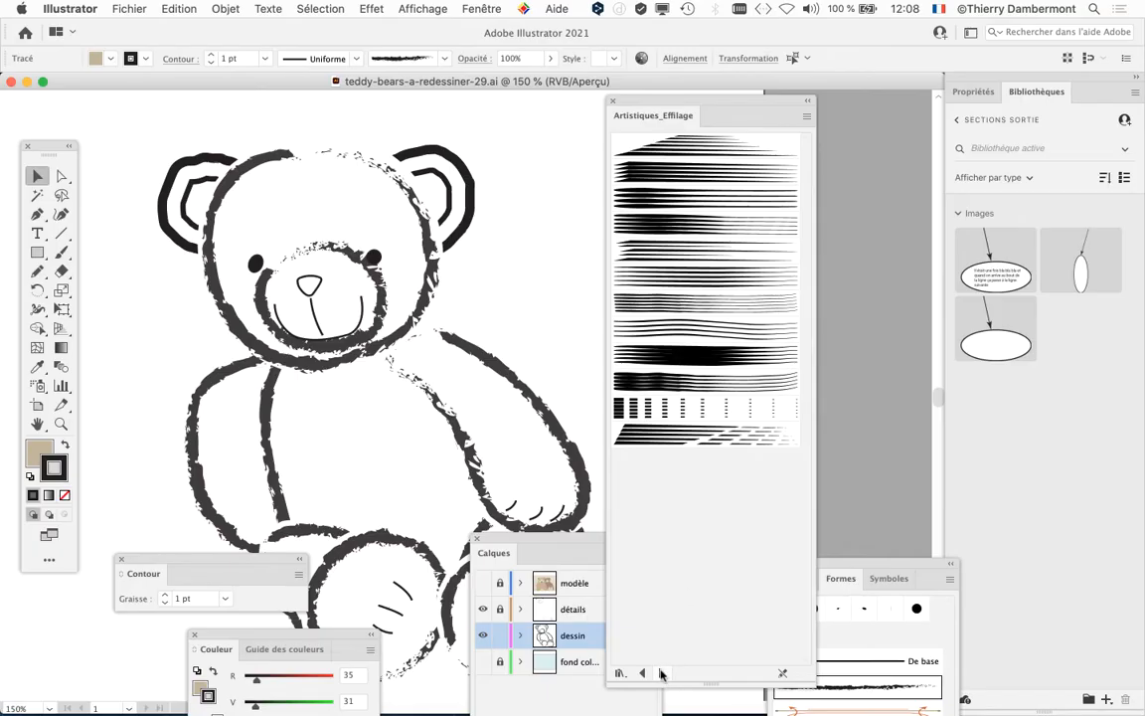
pyautogui.click(662, 673)
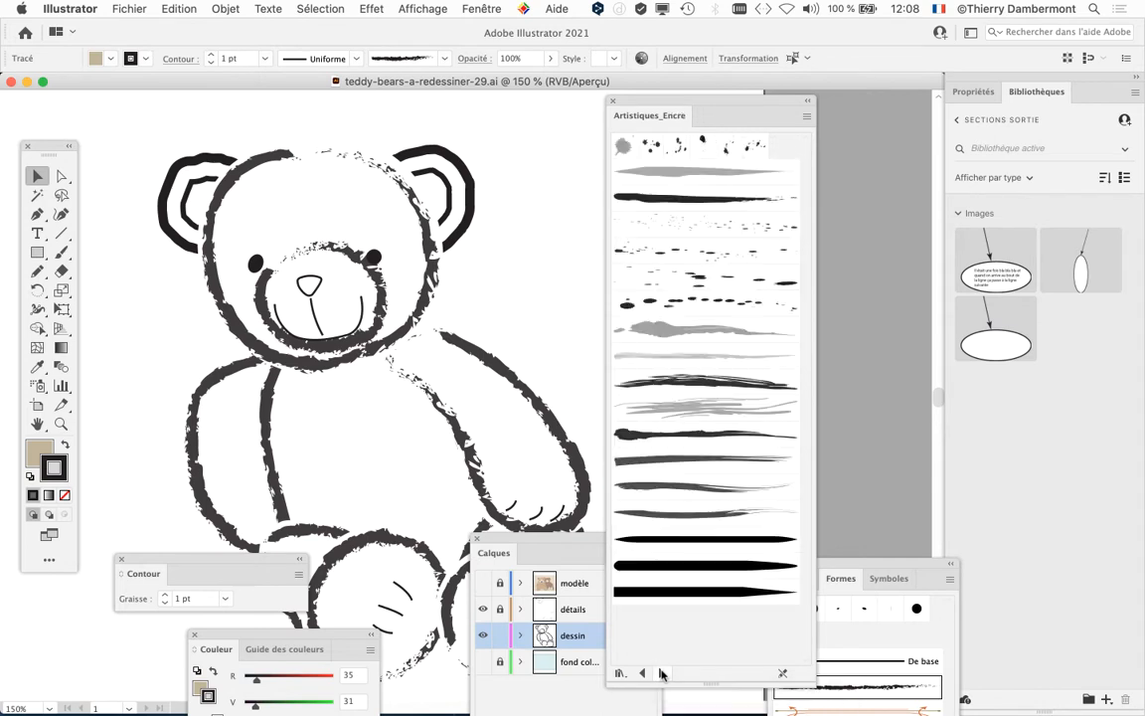
pyautogui.click(662, 673)
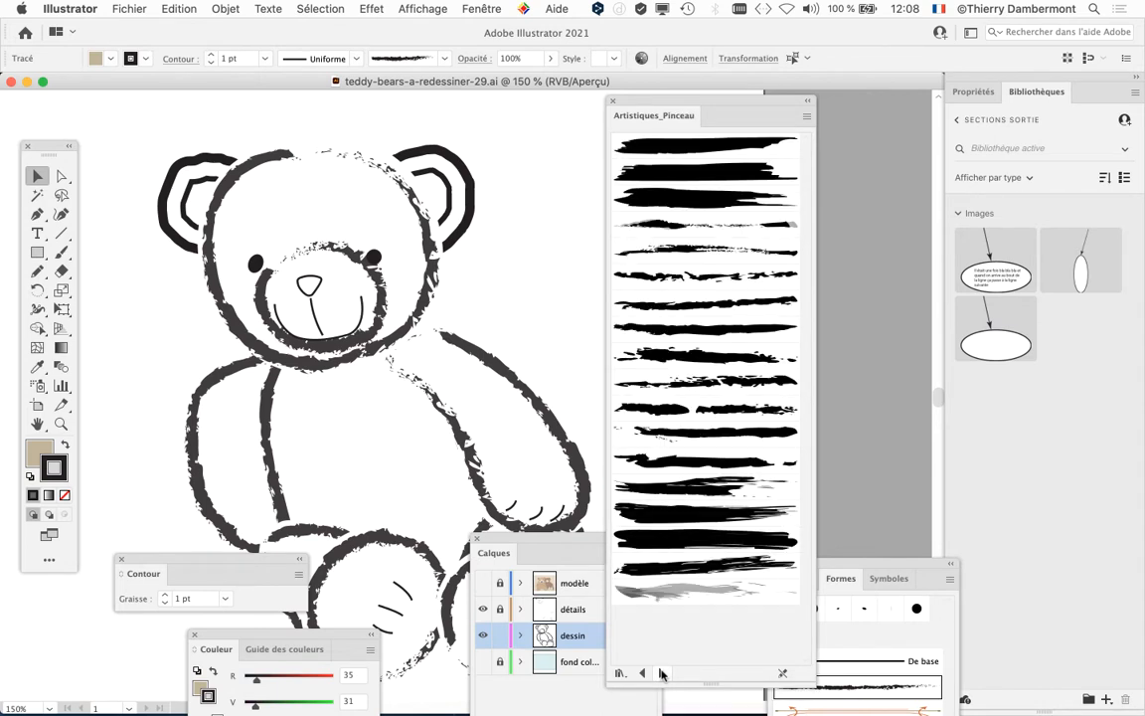
pyautogui.click(663, 673)
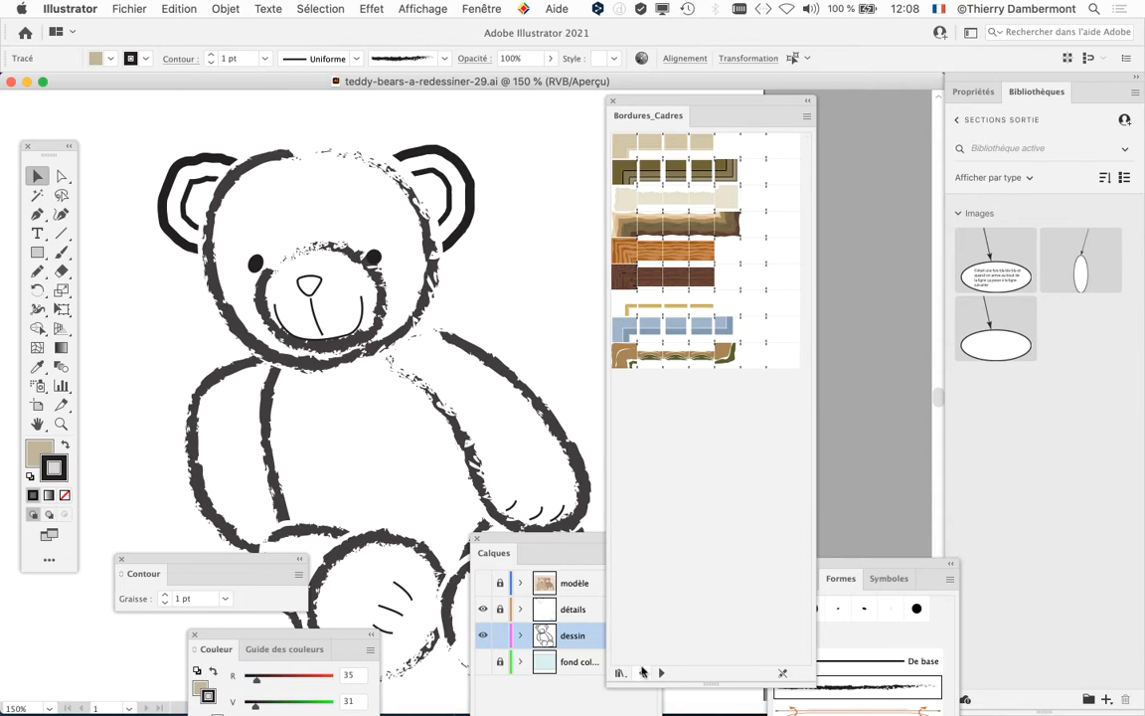
pyautogui.click(642, 673)
pyautogui.click(643, 673)
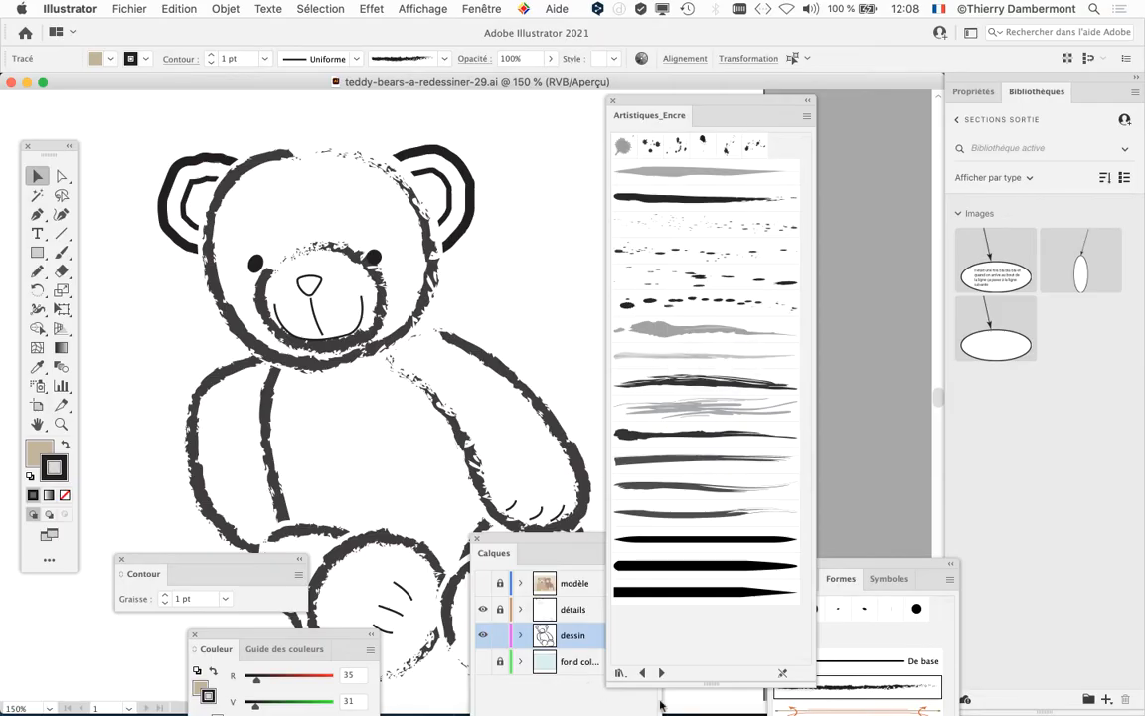
pyautogui.click(644, 674)
pyautogui.click(644, 674)
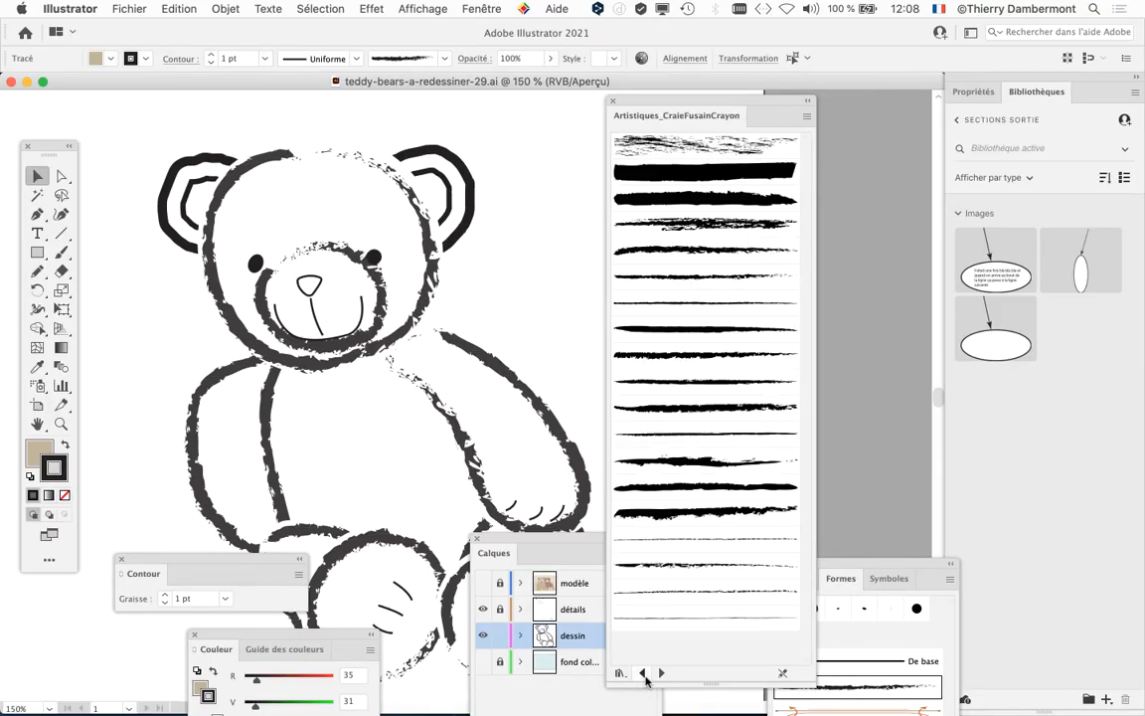
pyautogui.click(644, 674)
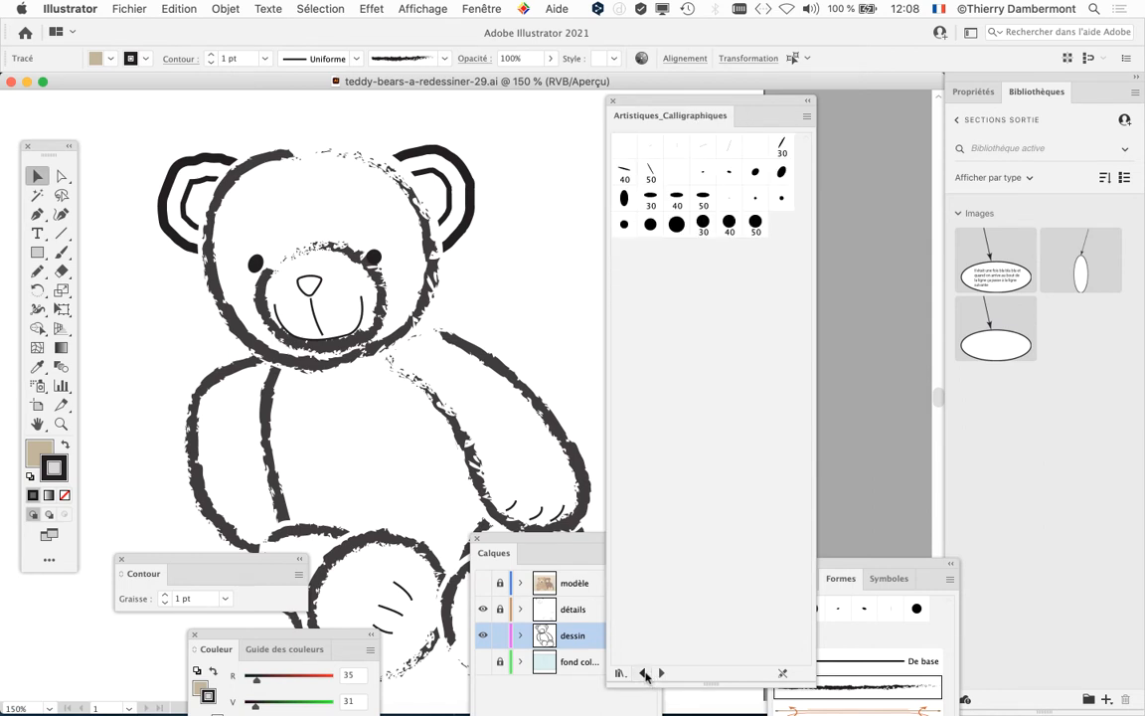
pyautogui.click(643, 674)
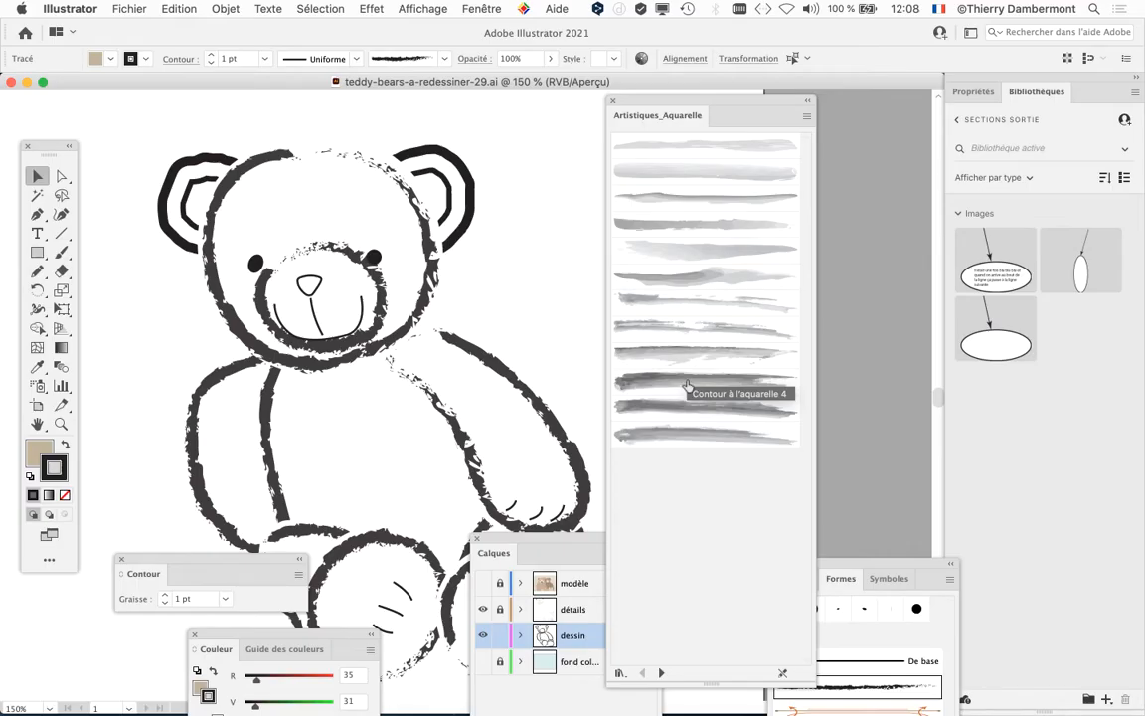
pyautogui.click(661, 673)
pyautogui.click(662, 673)
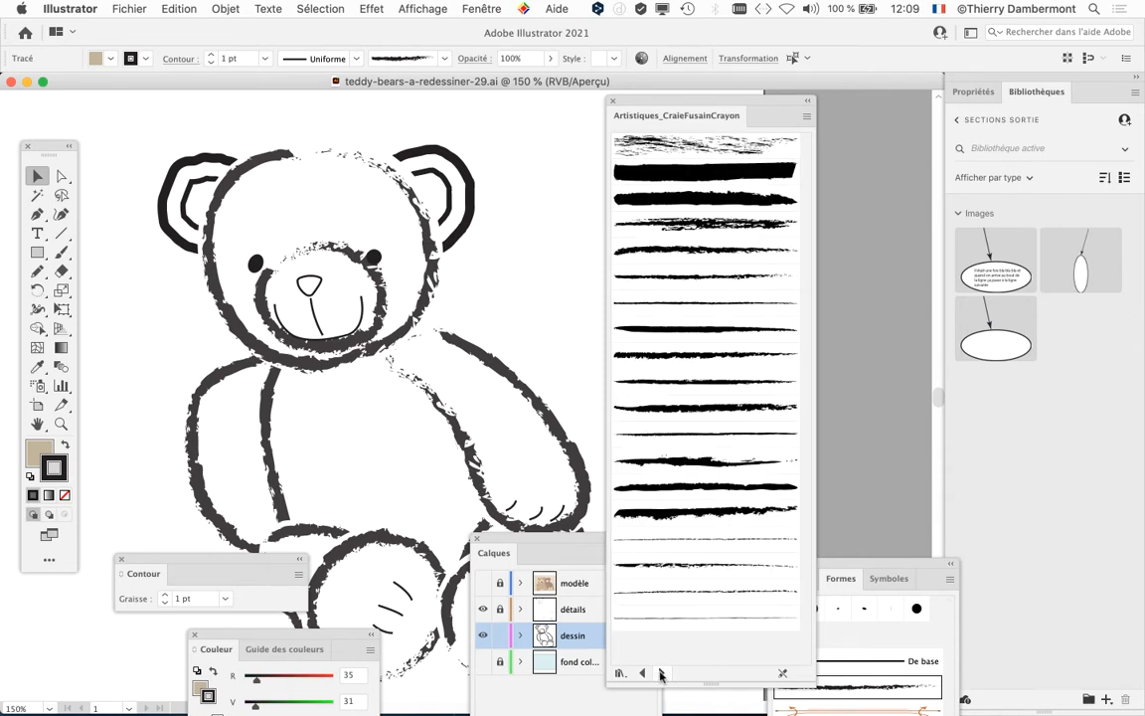
# Step: Place the document's Formes palette beside the Artistiques_CraieFusainCrayon library so both brush lists are fully accessible
pyautogui.click(850, 564)
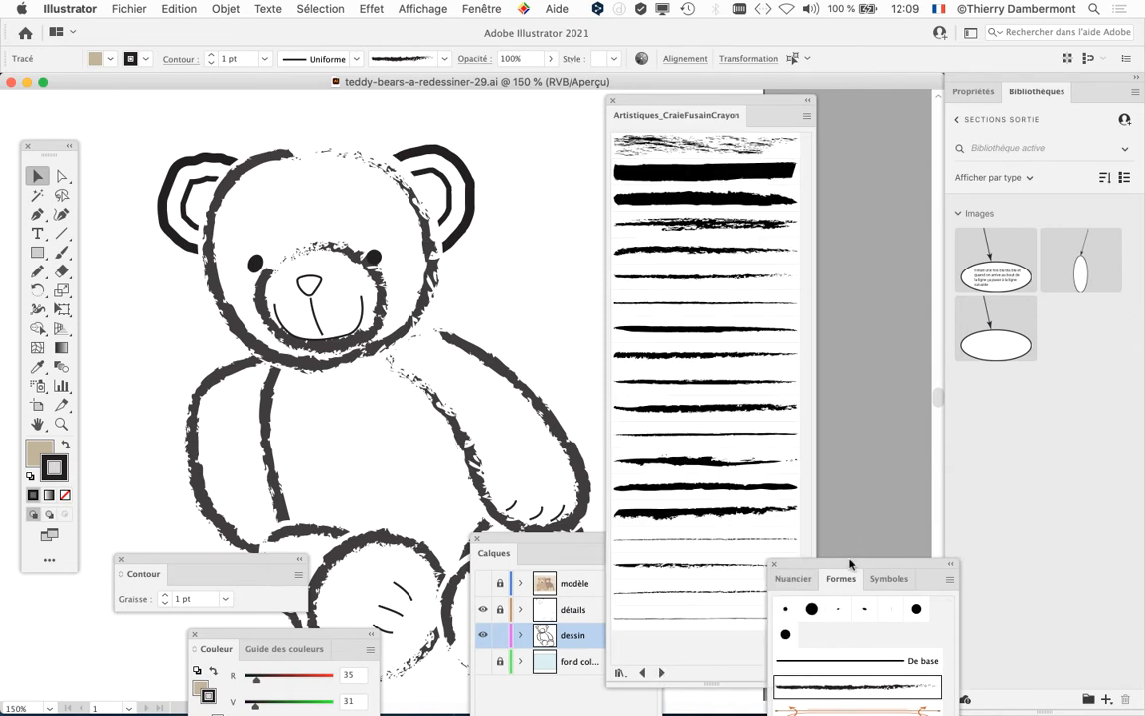
pyautogui.moveTo(850, 563); pyautogui.dragTo(900, 113)
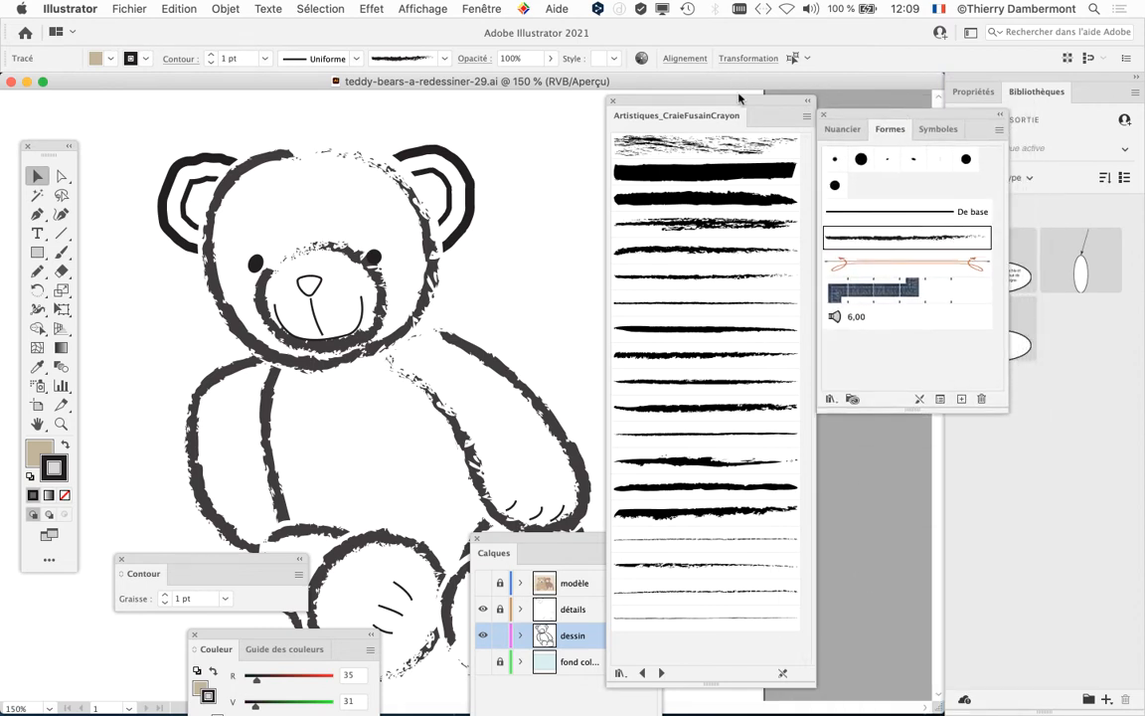
pyautogui.moveTo(739, 99); pyautogui.dragTo(720, 103)
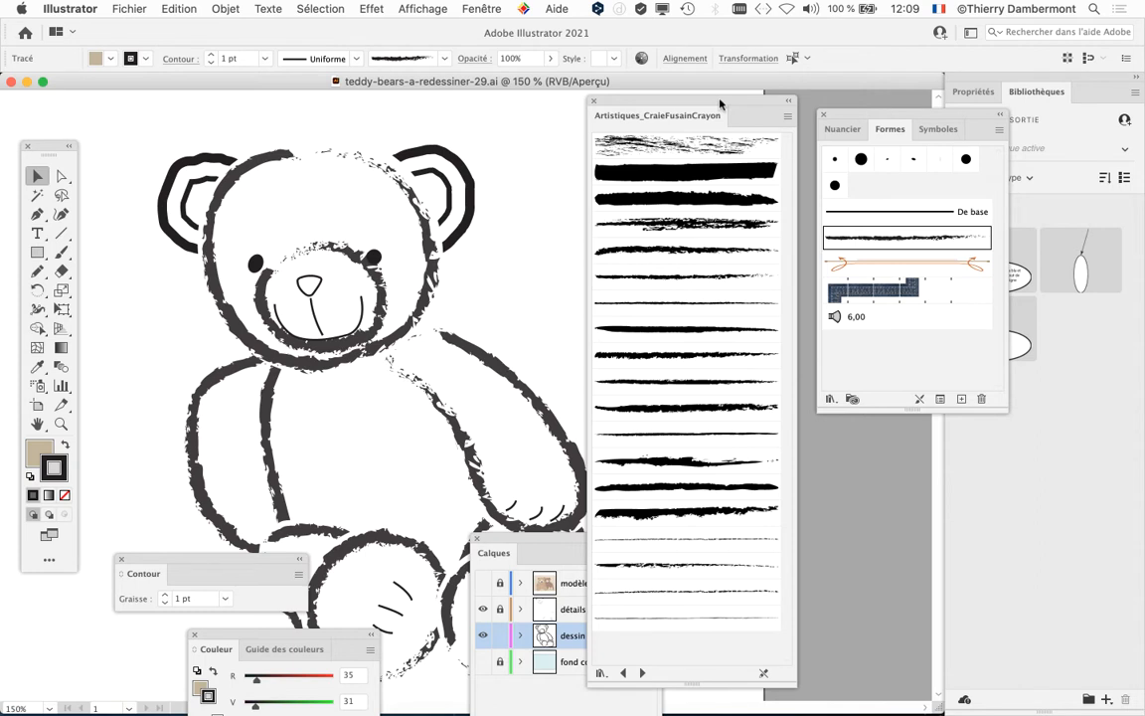
# Step: Try several chalk and charcoal brushes on the bear's outlines, including Craie - Arrondie, Craie - Emoussée and Fusain - Pondéré
pyautogui.click(662, 202)
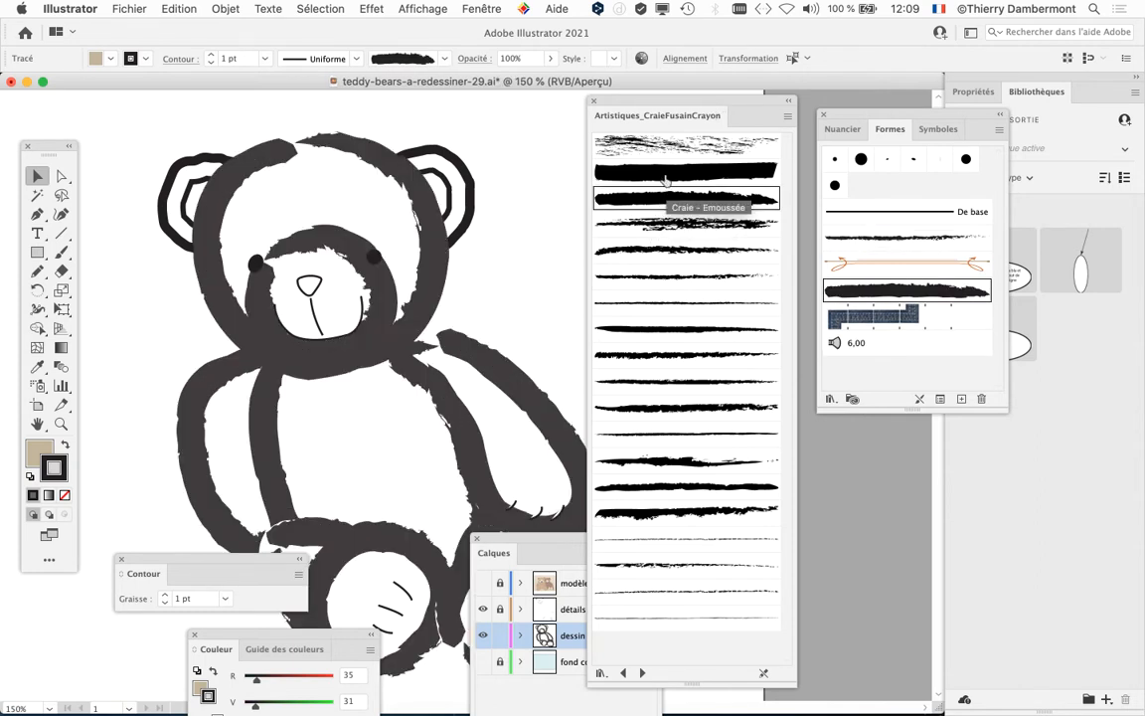
pyautogui.click(666, 175)
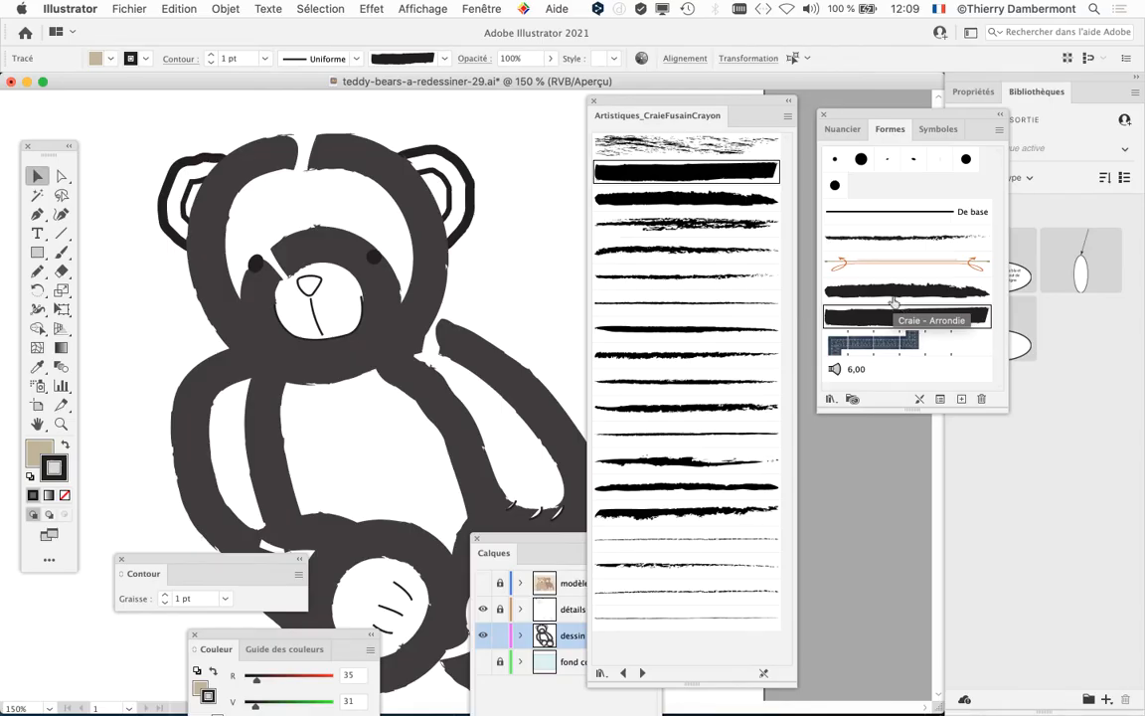
pyautogui.click(721, 408)
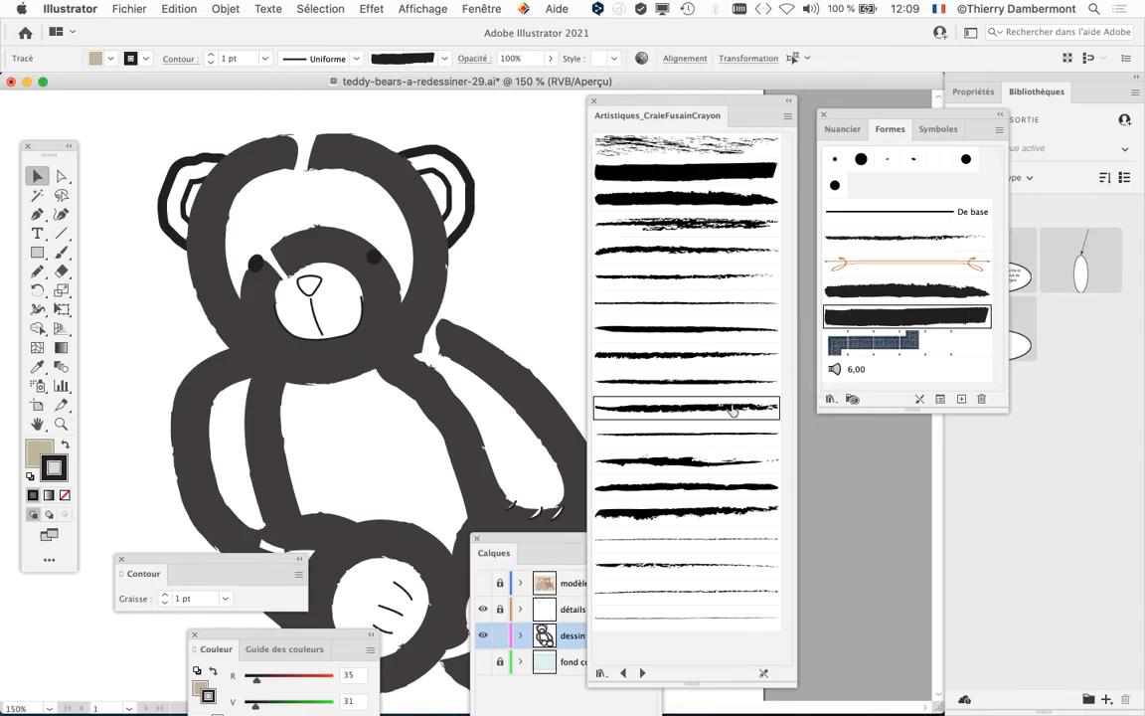
pyautogui.click(704, 356)
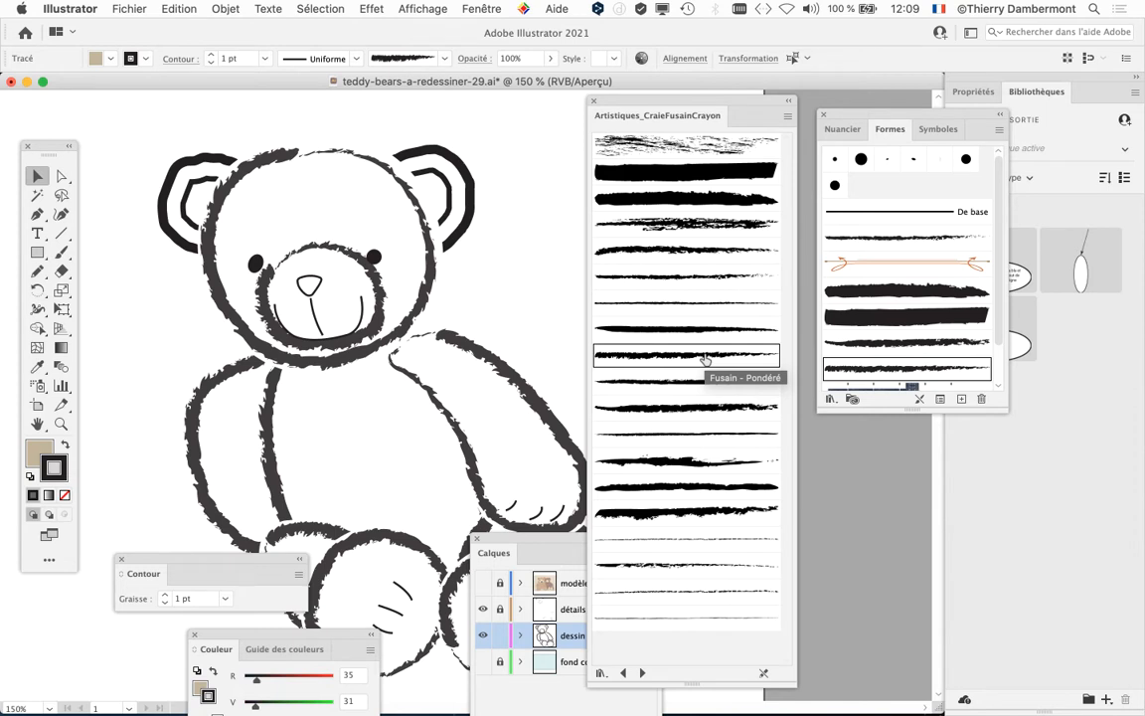
# Step: Lengthen the Formes palette and apply the thick, rough-edged brush just below the even black one to the bear's outlines
pyautogui.moveTo(919, 409); pyautogui.dragTo(915, 493)
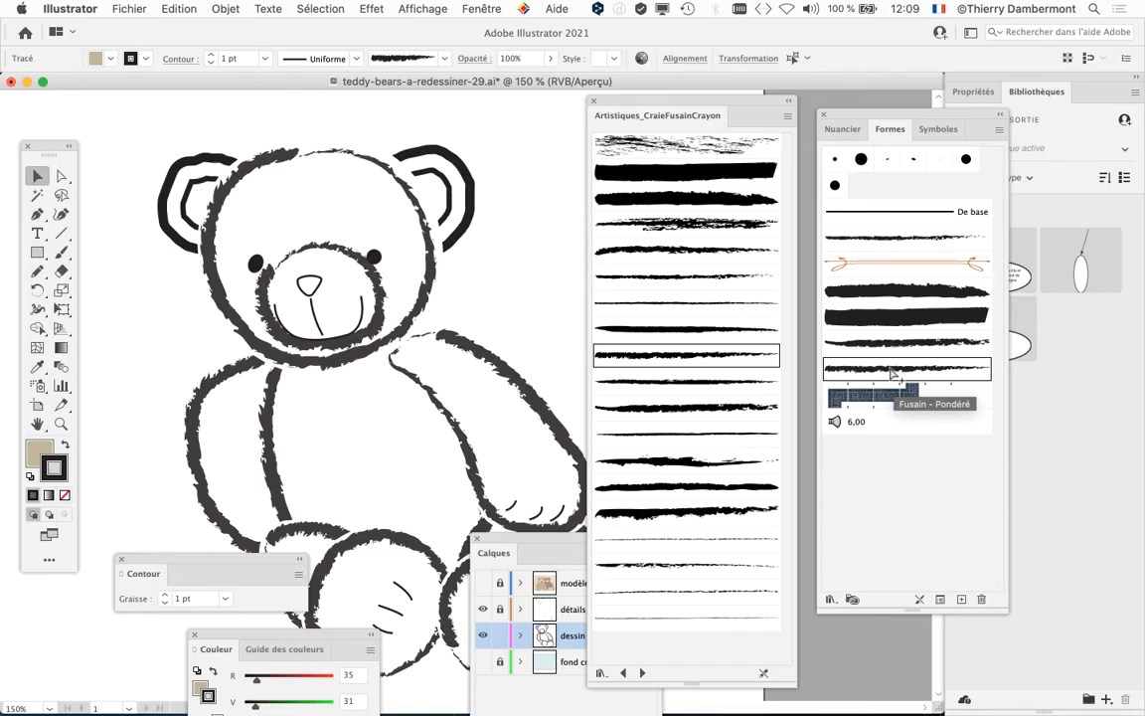
pyautogui.click(730, 514)
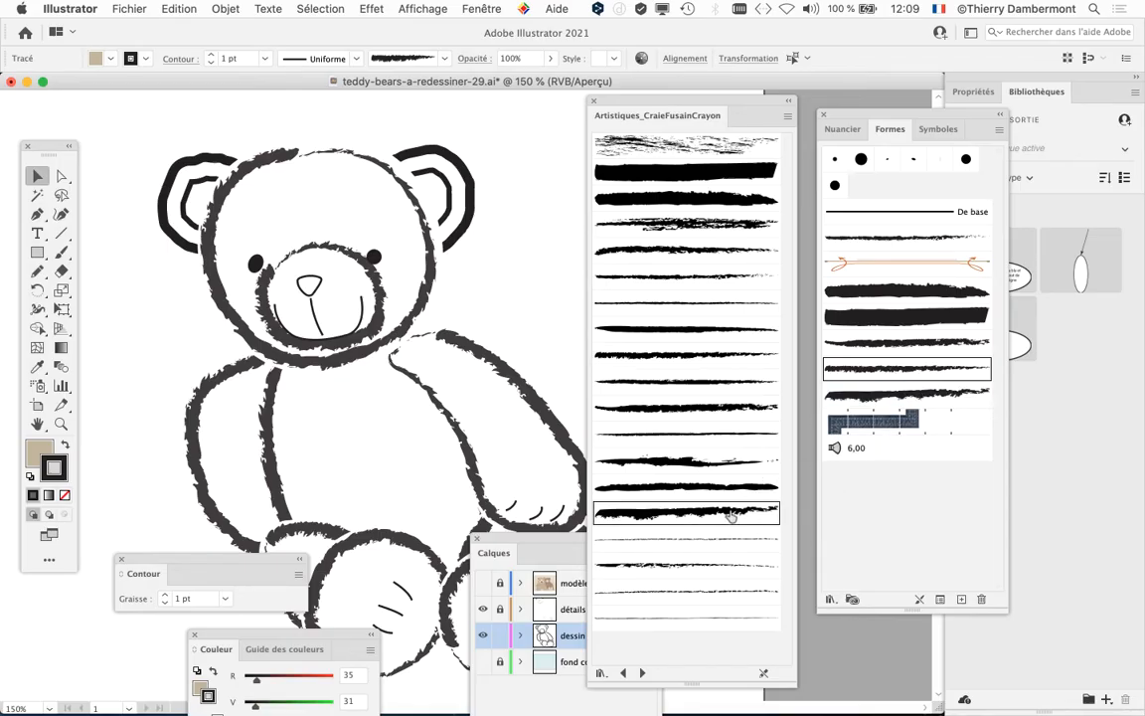
pyautogui.scroll(-3, 483, 454)
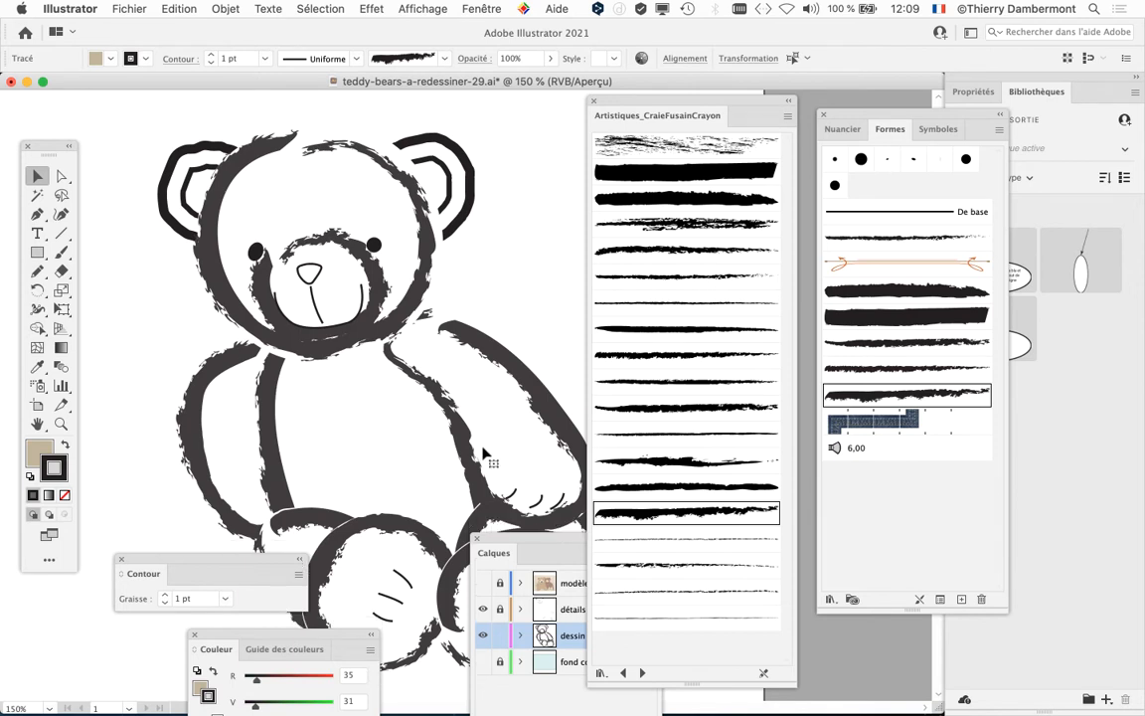
pyautogui.scroll(-2, 482, 454)
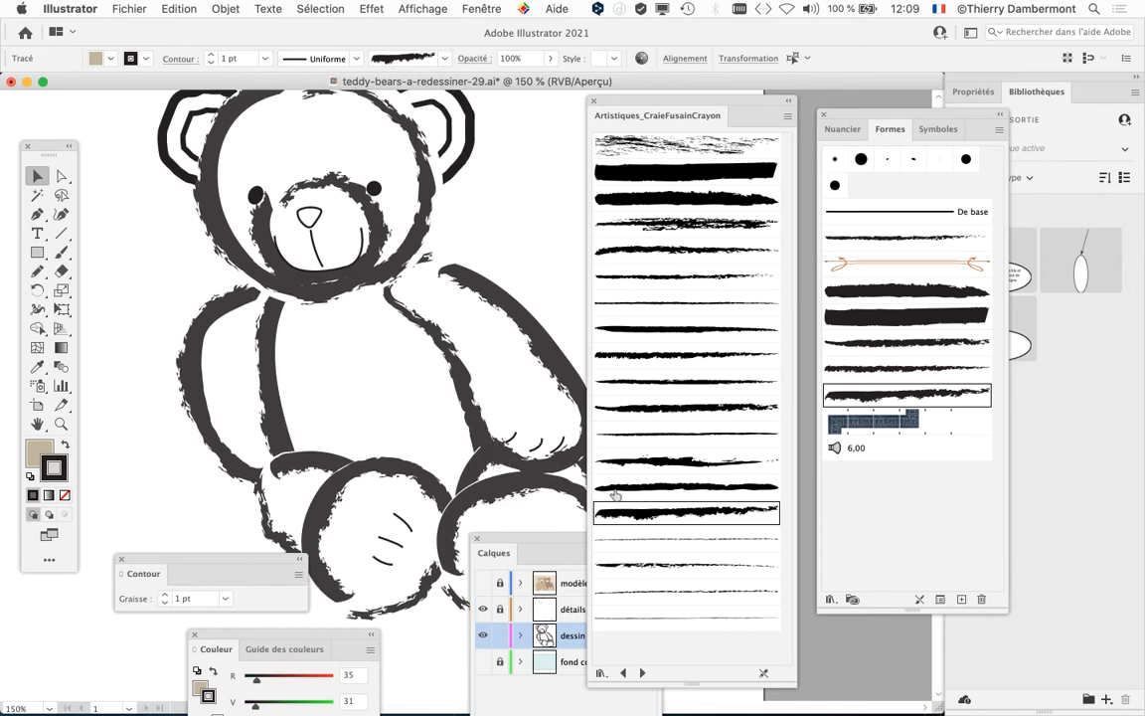
# Step: Try the Fusain - Arrondi brush on the bear's outlines and inspect it at 100% and up close on the legs
pyautogui.click(672, 488)
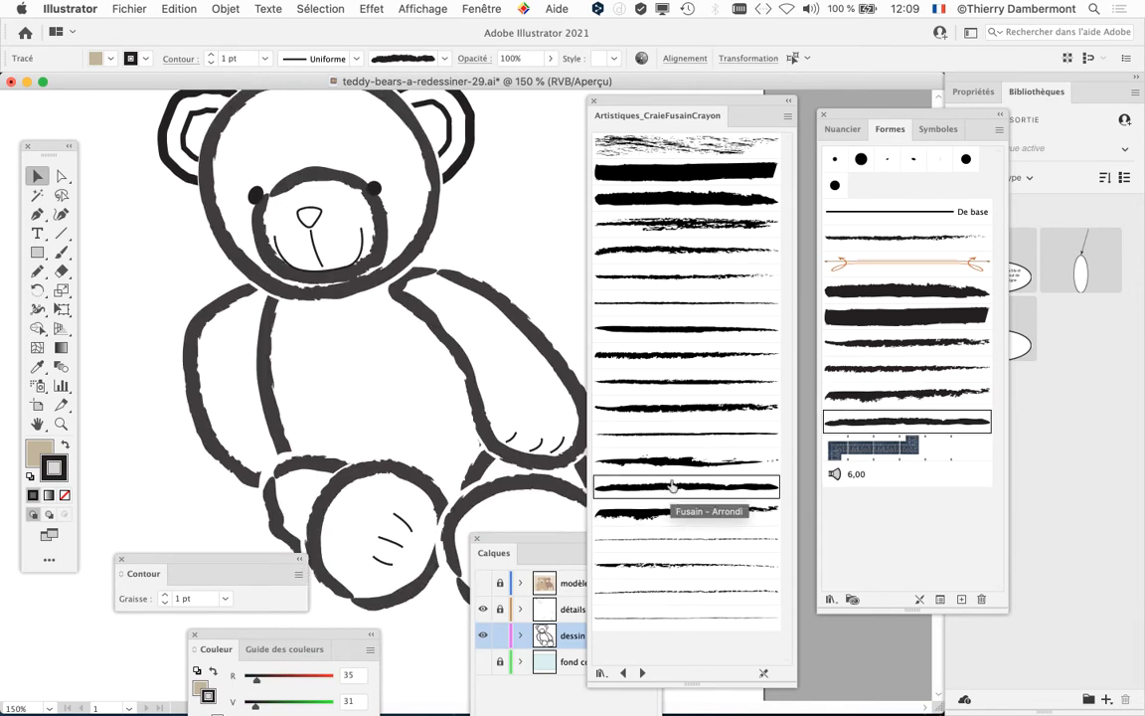
pyautogui.press('super+1')
pyautogui.moveTo(458, 414); pyautogui.dragTo(376, 347)
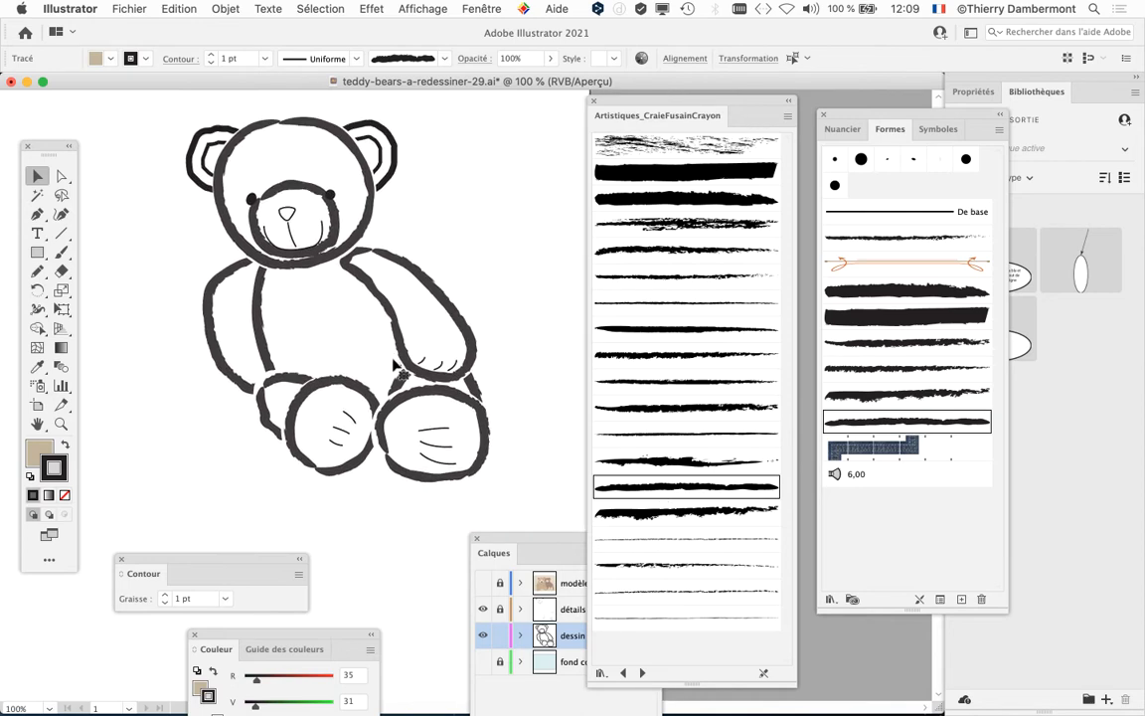
pyautogui.keyDown('super'); pyautogui.click(394, 370); pyautogui.keyUp('super')
pyautogui.keyDown('super'); pyautogui.click(394, 370); pyautogui.keyUp('super')
pyautogui.scroll(-3, 394, 375)
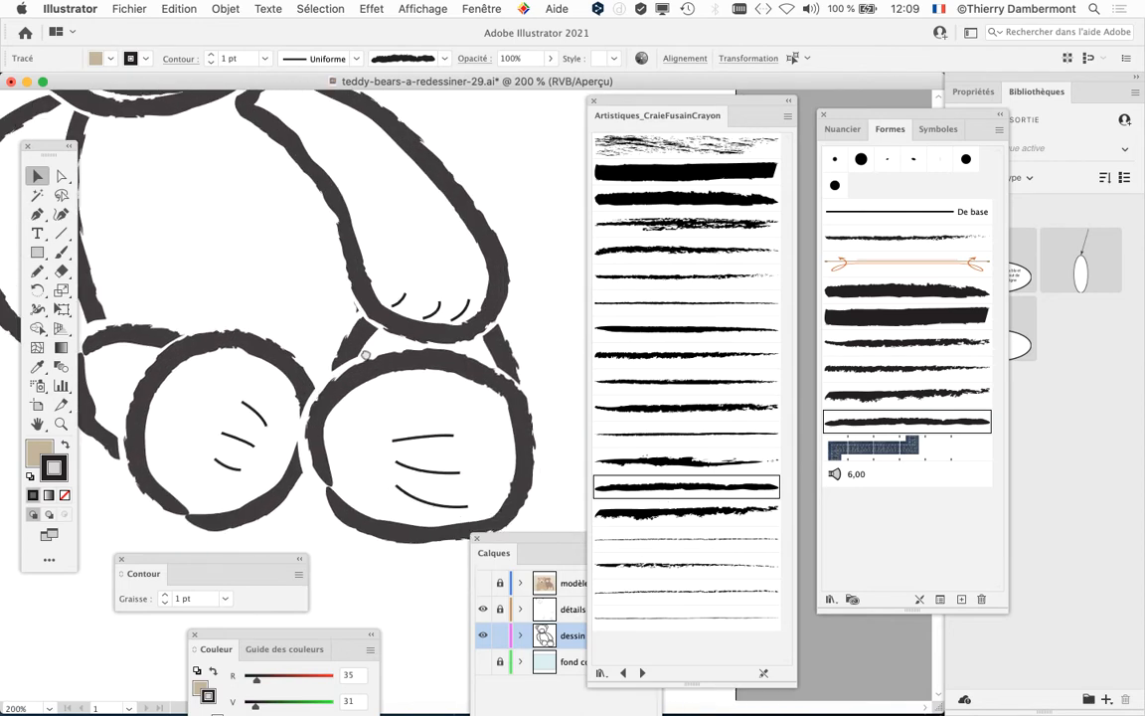
# Step: Try further charcoal brushes from the library on the bear's outlines, including Fusain - Pondéré and Fusain - Plume
pyautogui.click(649, 408)
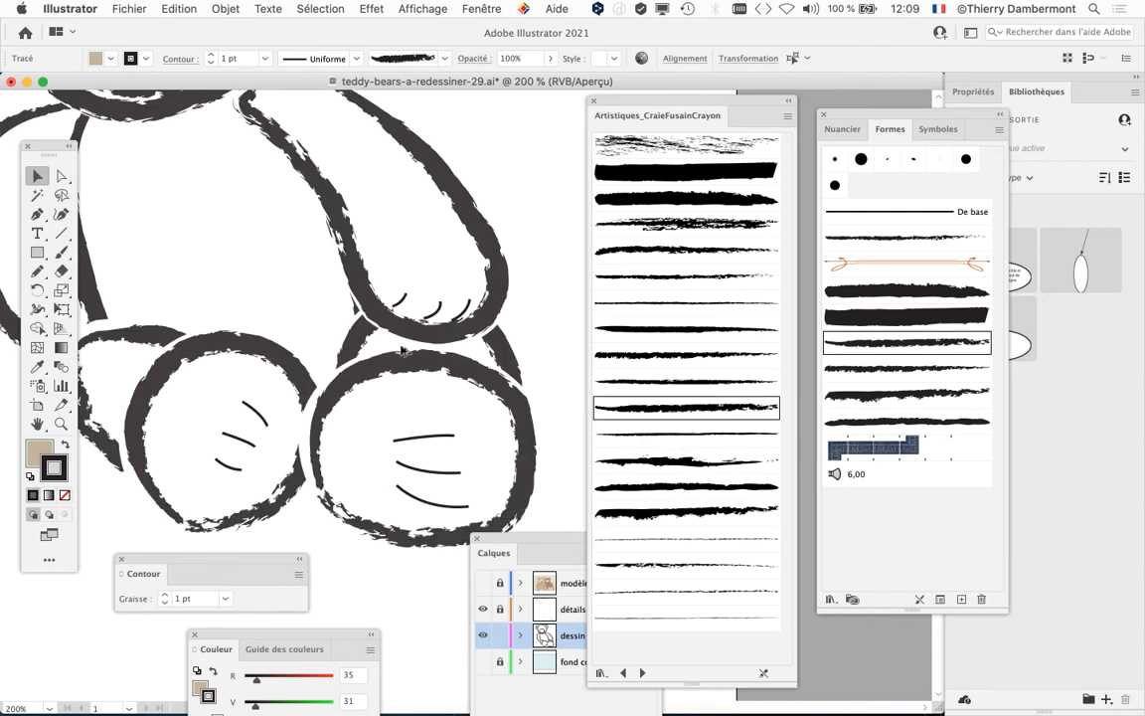
pyautogui.click(609, 355)
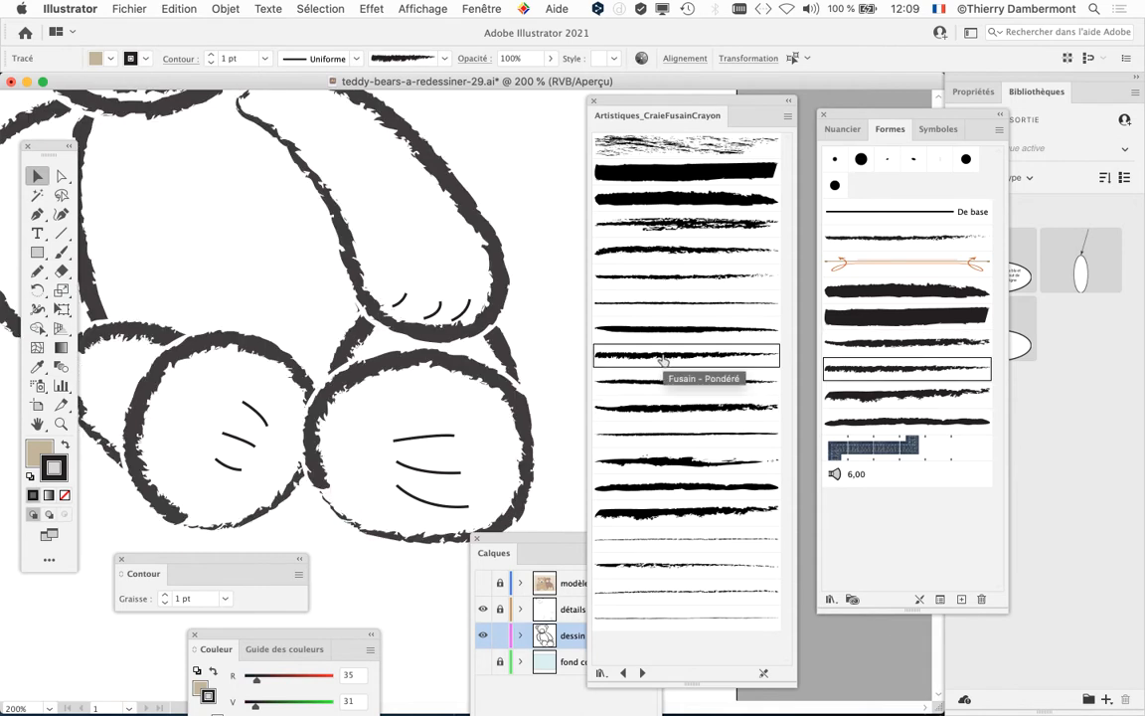
pyautogui.scroll(-1, 360, 350)
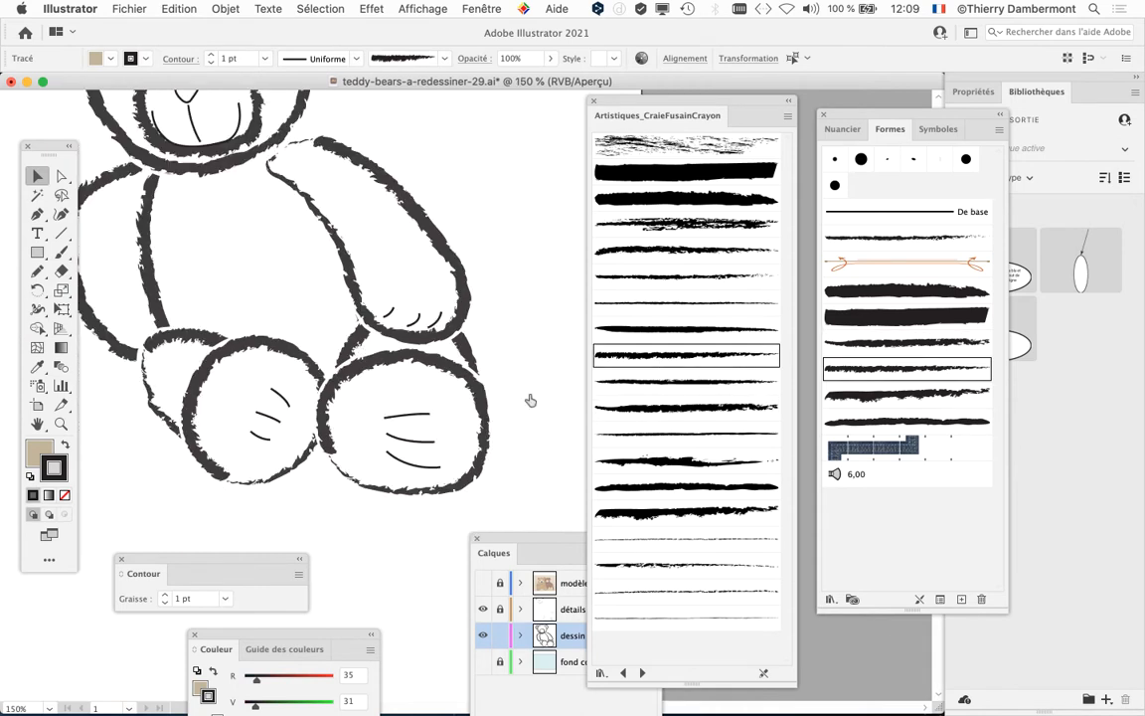
pyautogui.click(660, 330)
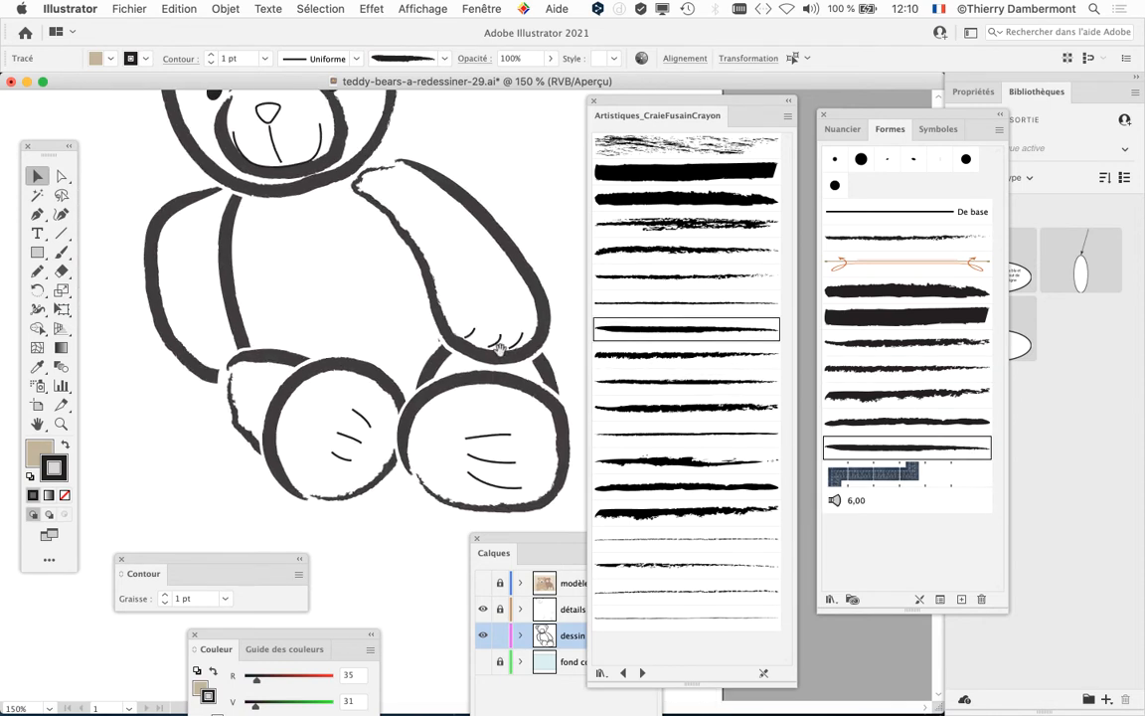
pyautogui.click(688, 279)
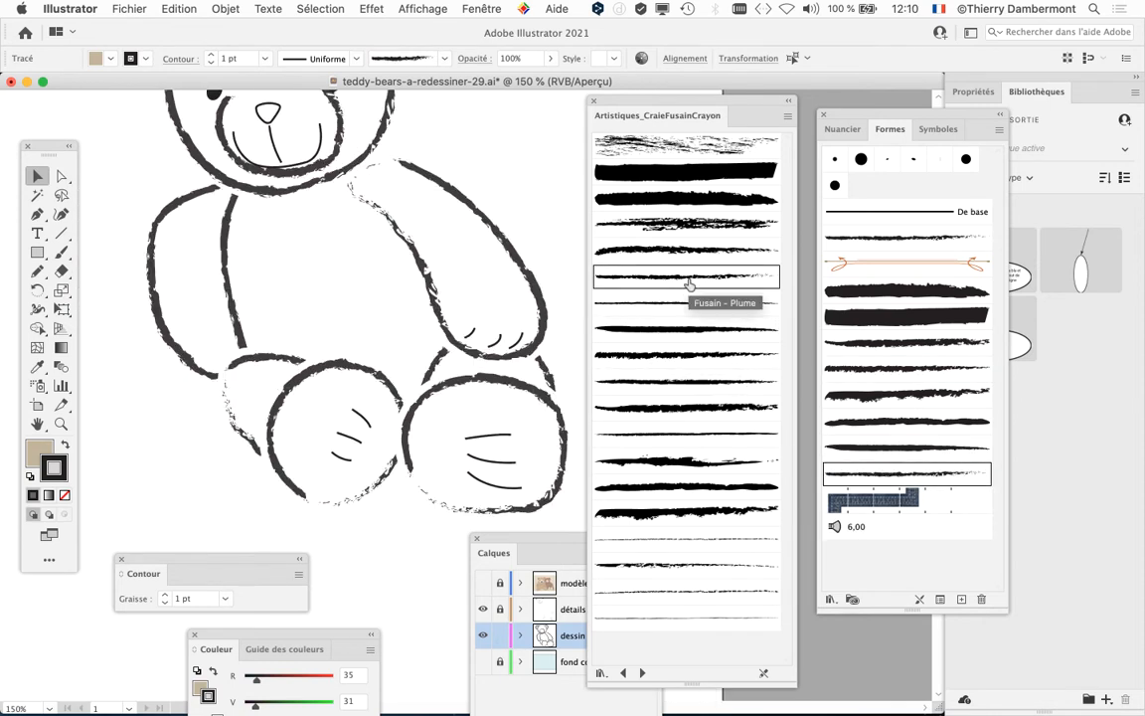
pyautogui.moveTo(468, 424); pyautogui.dragTo(417, 409)
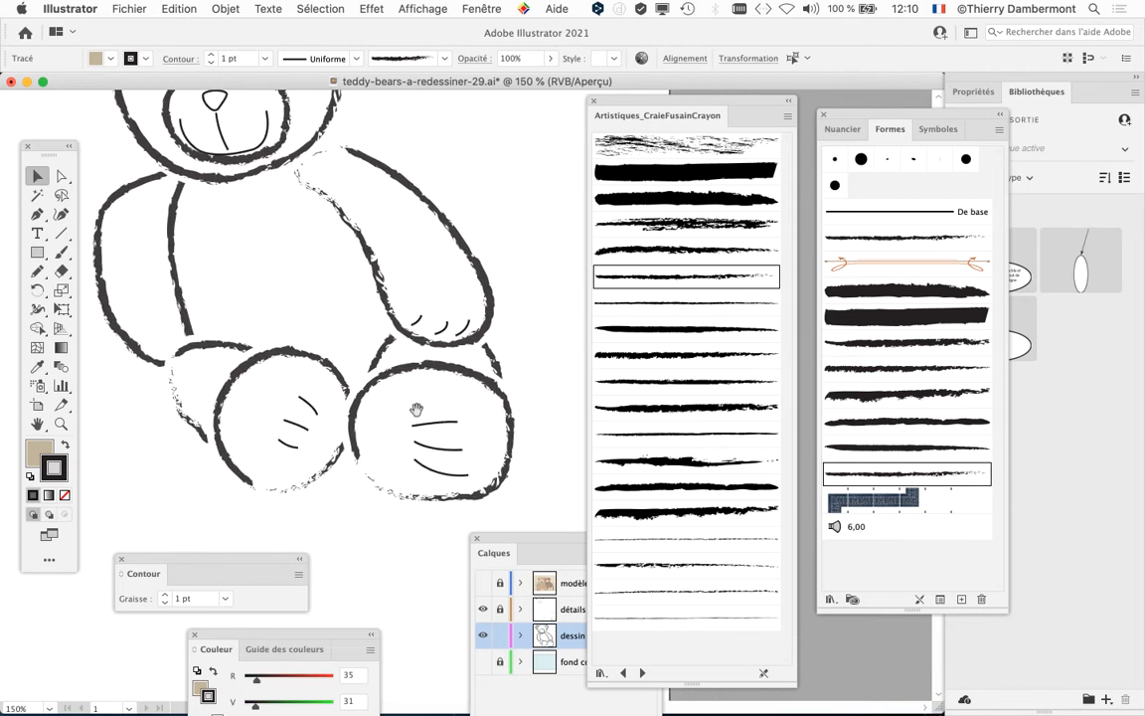
# Step: Apply the Fusain - Divers brush to the bear's outlines and move the brush library aside so the Formes palette sits beside the drawing
pyautogui.click(663, 521)
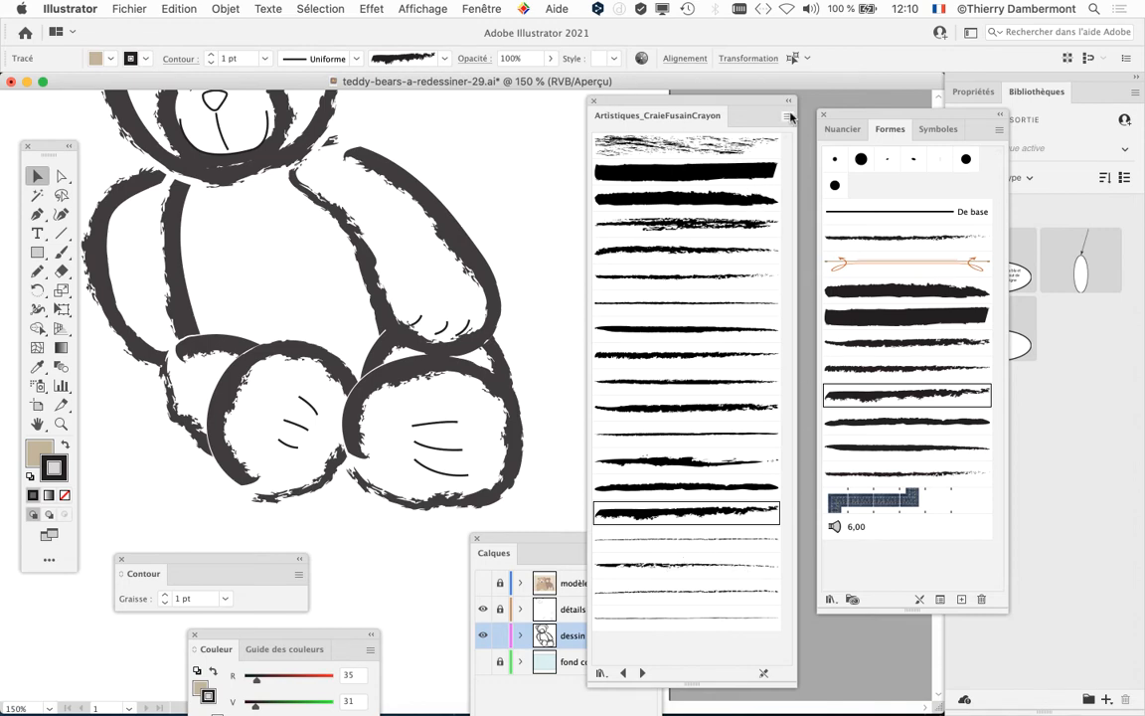
pyautogui.moveTo(699, 115)
pyautogui.mouseDown()
pyautogui.moveTo(876, 647)
pyautogui.moveTo(1109, 690)
pyautogui.moveTo(1139, 455)
pyautogui.moveTo(1133, 330)
pyautogui.mouseUp()
pyautogui.moveTo(895, 114); pyautogui.dragTo(748, 107)
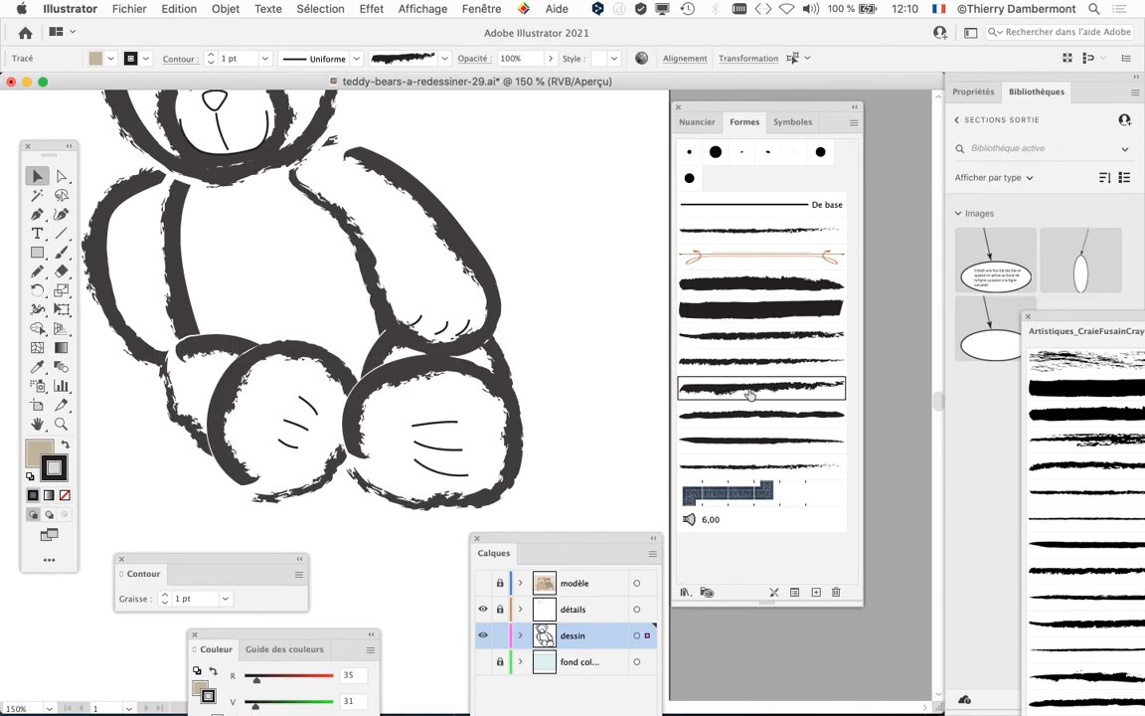
# Step: Set the Fusain - Divers brush's fixed width to 54% and apply the change to the existing strokes
pyautogui.doubleClick(723, 398)
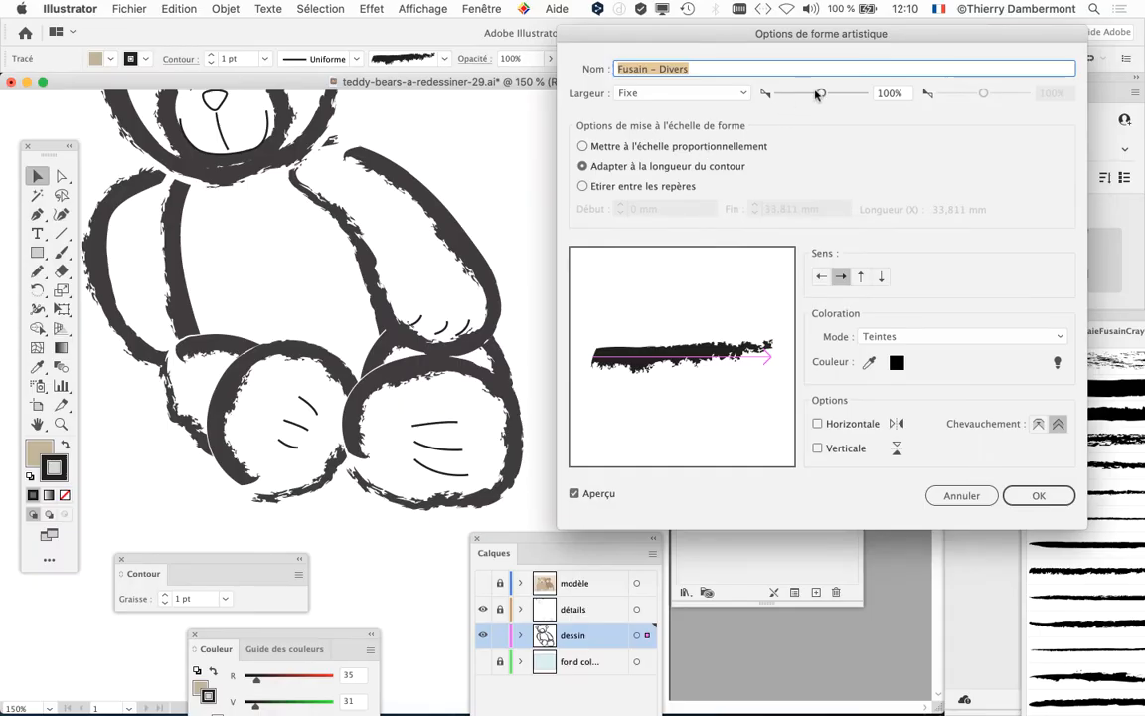
pyautogui.moveTo(820, 93); pyautogui.dragTo(802, 93)
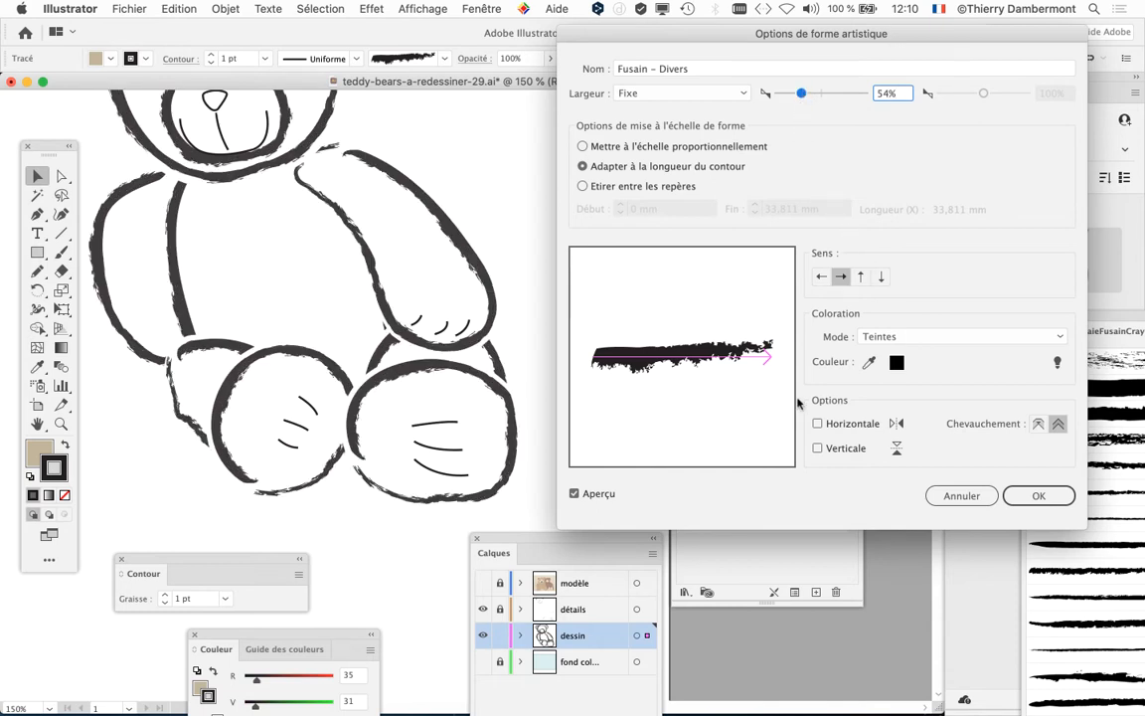
pyautogui.click(1034, 496)
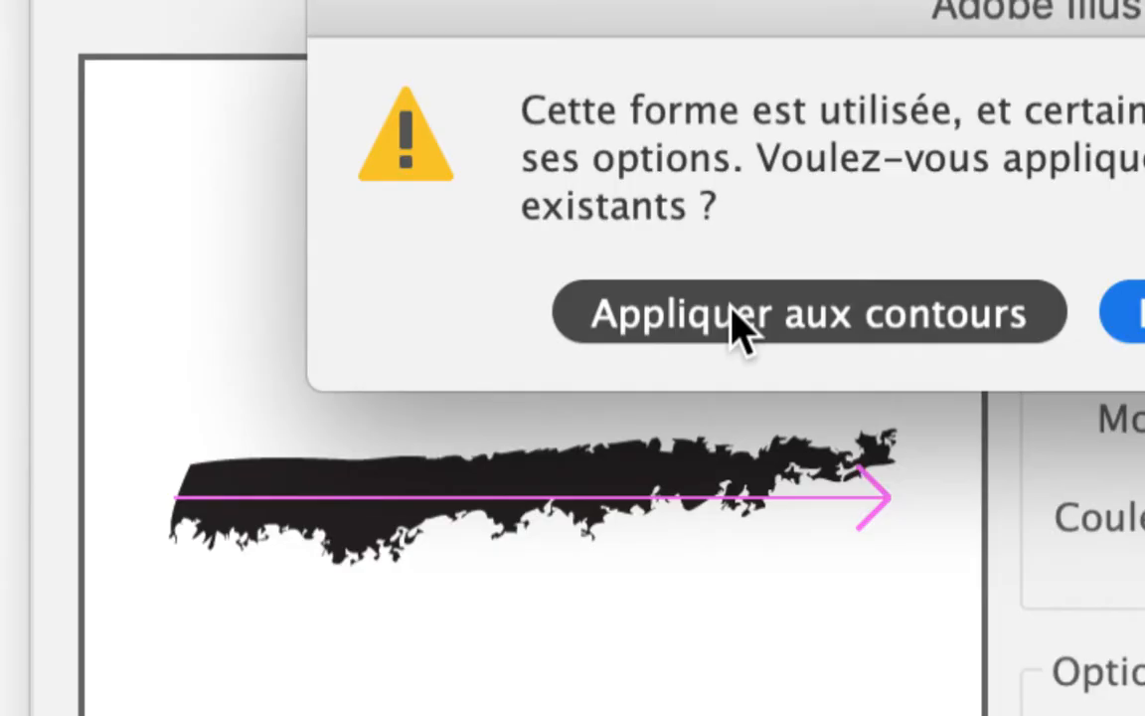
pyautogui.click(735, 318)
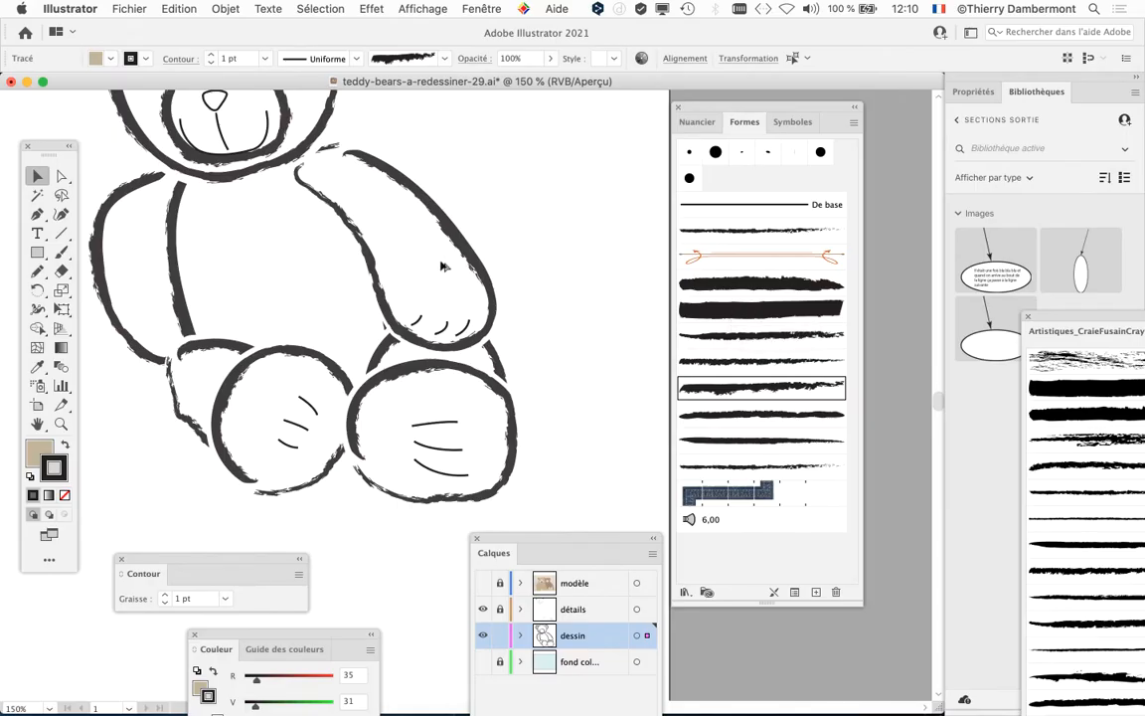
pyautogui.press('super+1')
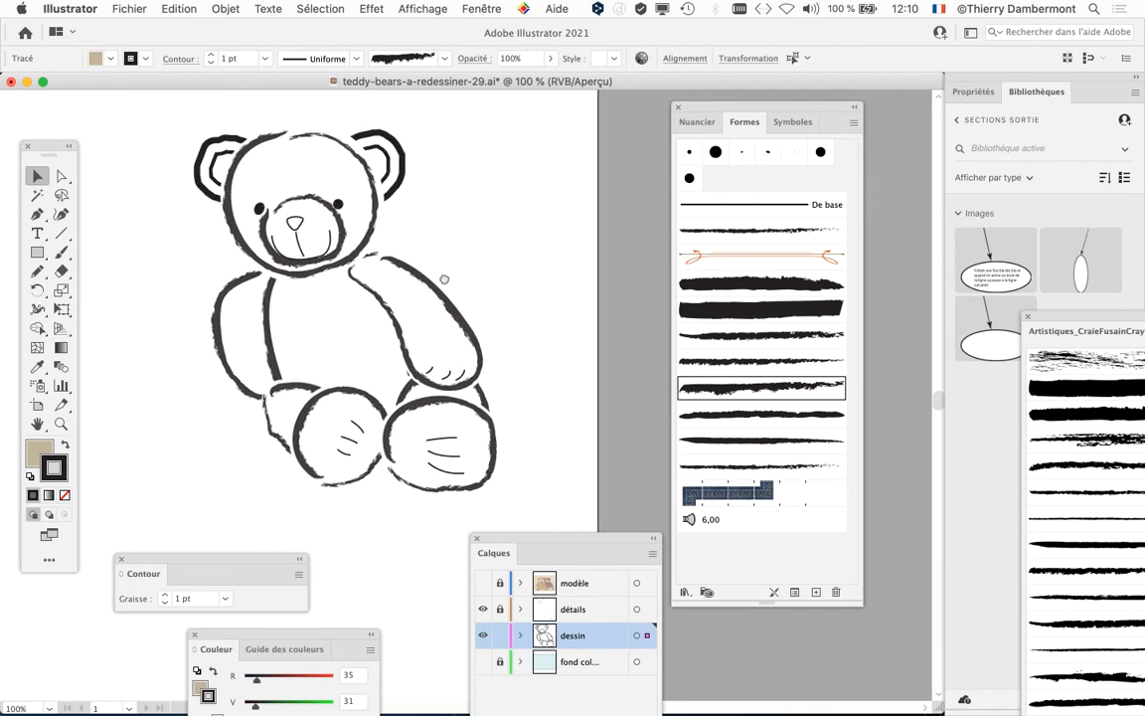
pyautogui.moveTo(700, 106); pyautogui.dragTo(751, 109)
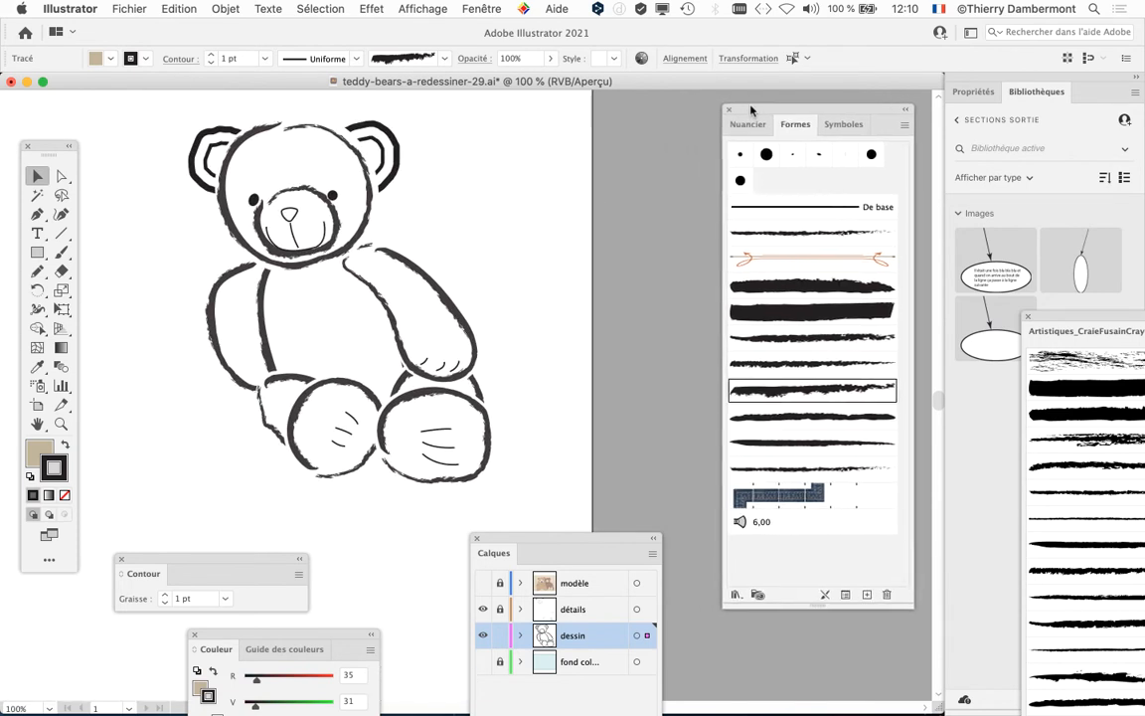
# Step: Save the drawing as teddy-bears-a-redessiner-30.ai in the teddy bear 8 folder, in Illustrator 2020 format
pyautogui.click(130, 8)
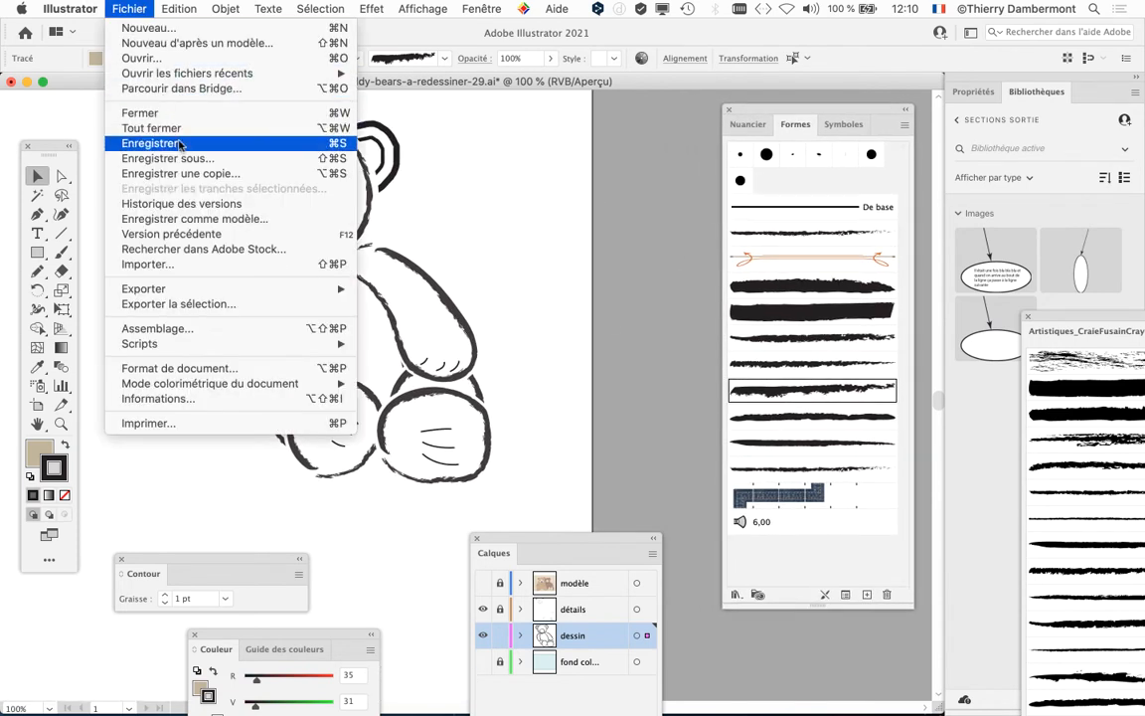
pyautogui.click(189, 158)
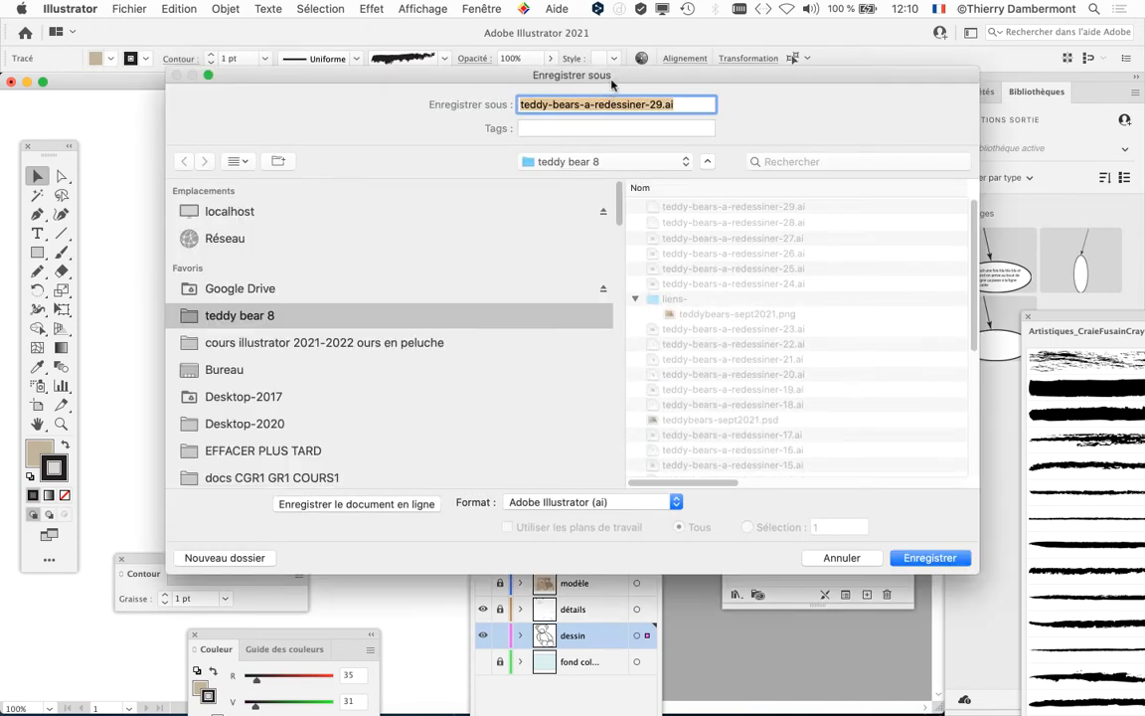
pyautogui.click(661, 106)
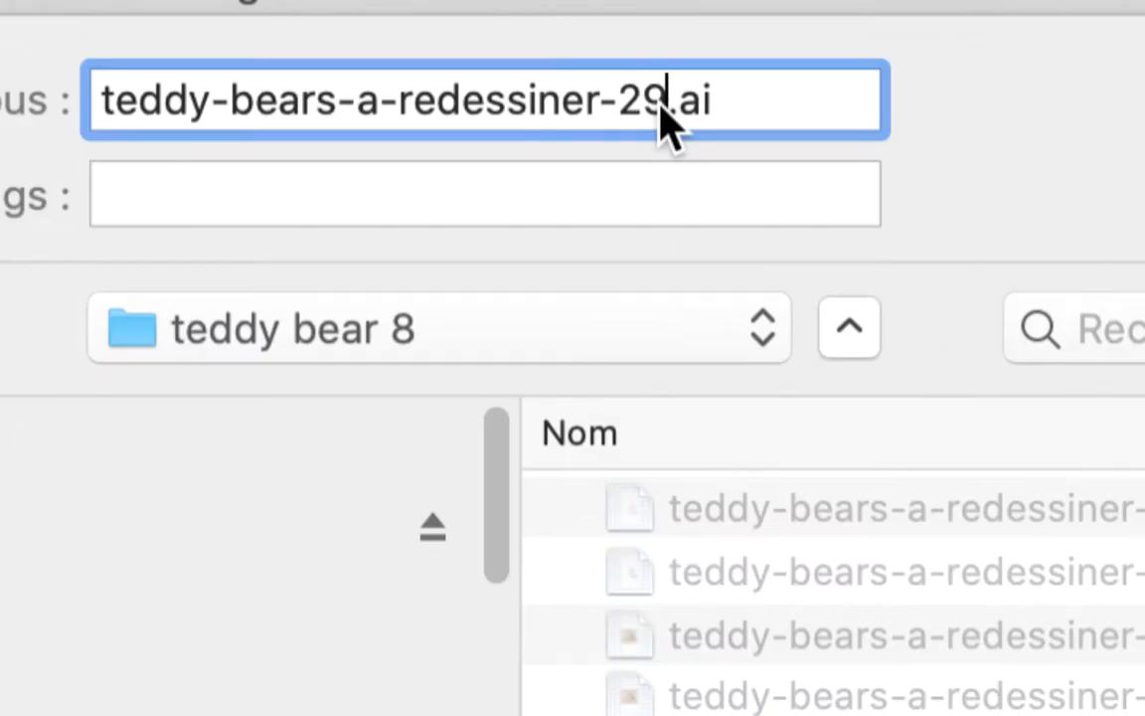
pyautogui.doubleClick(659, 105)
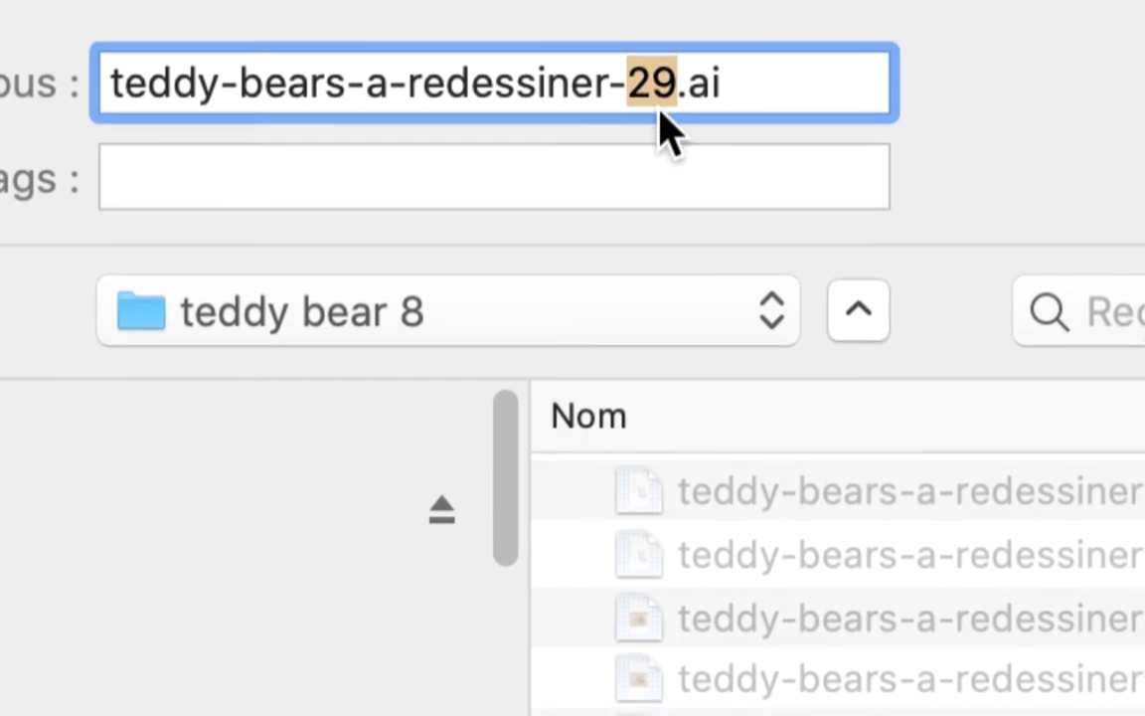
pyautogui.write('30')
pyautogui.press('Return')
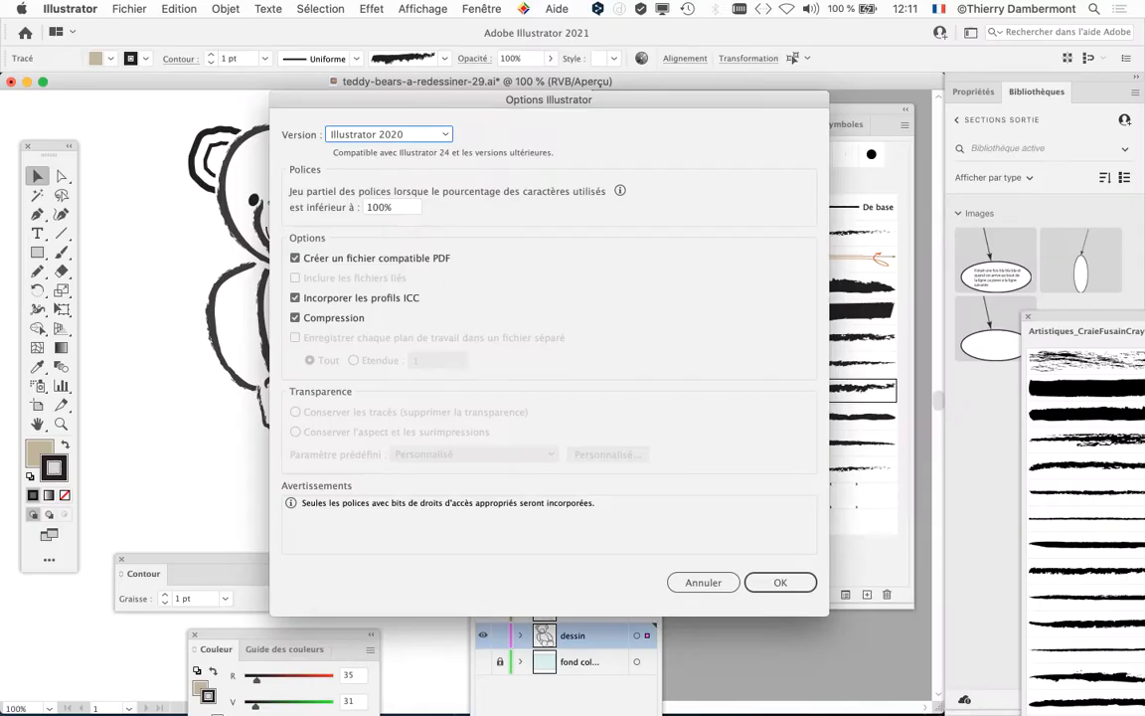
pyautogui.press('Return')
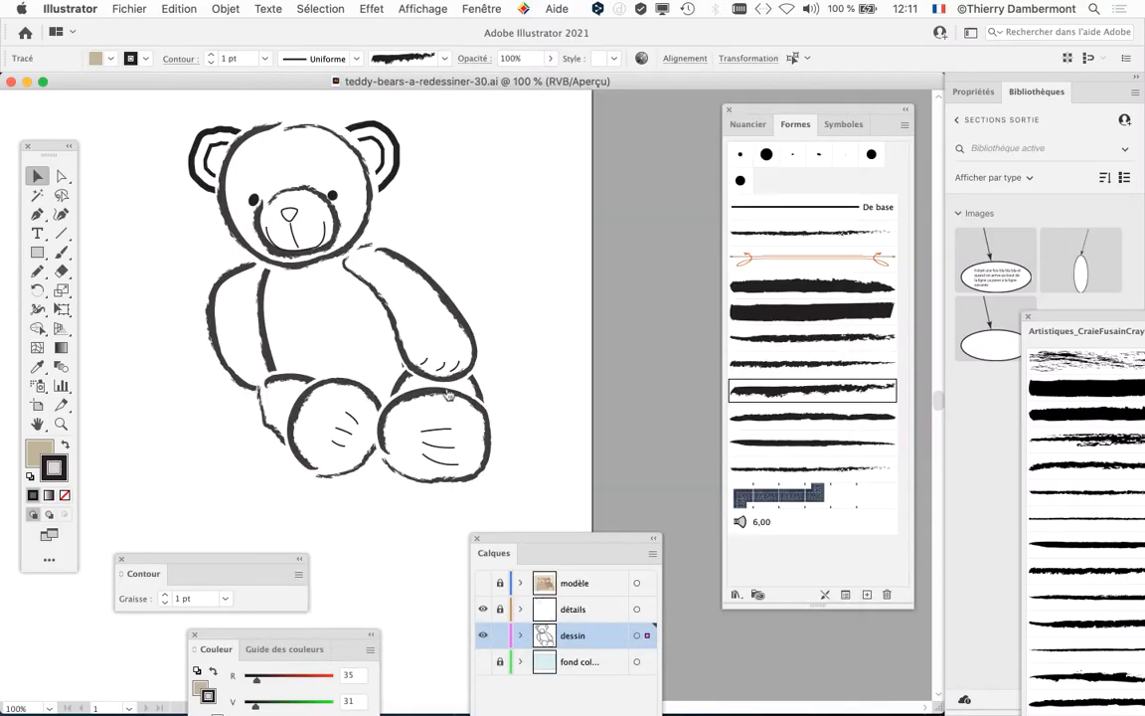
# Step: Switch to Finder, examine the numbered file versions in the teddy bear 8 folder, and return to the drawing in Illustrator
pyautogui.press('super+Tab')
pyautogui.press('super+Tab')
pyautogui.press('super+Tab')
pyautogui.click(109, 8)
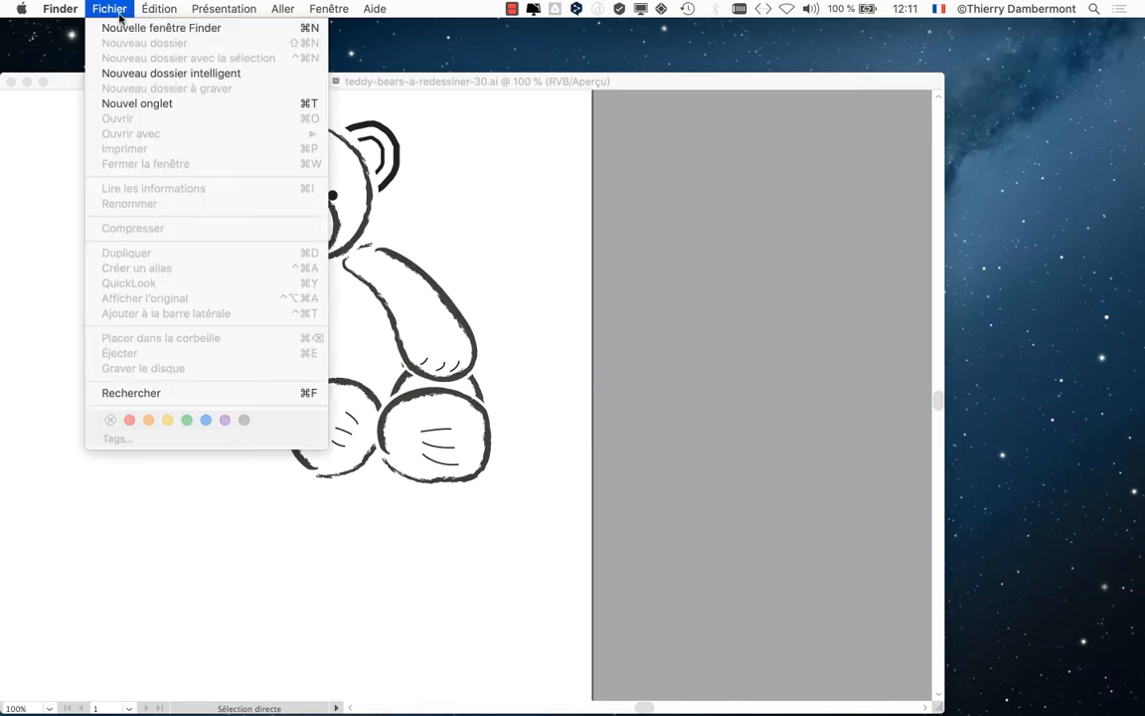
pyautogui.click(110, 27)
pyautogui.moveTo(985, 106); pyautogui.dragTo(742, 145)
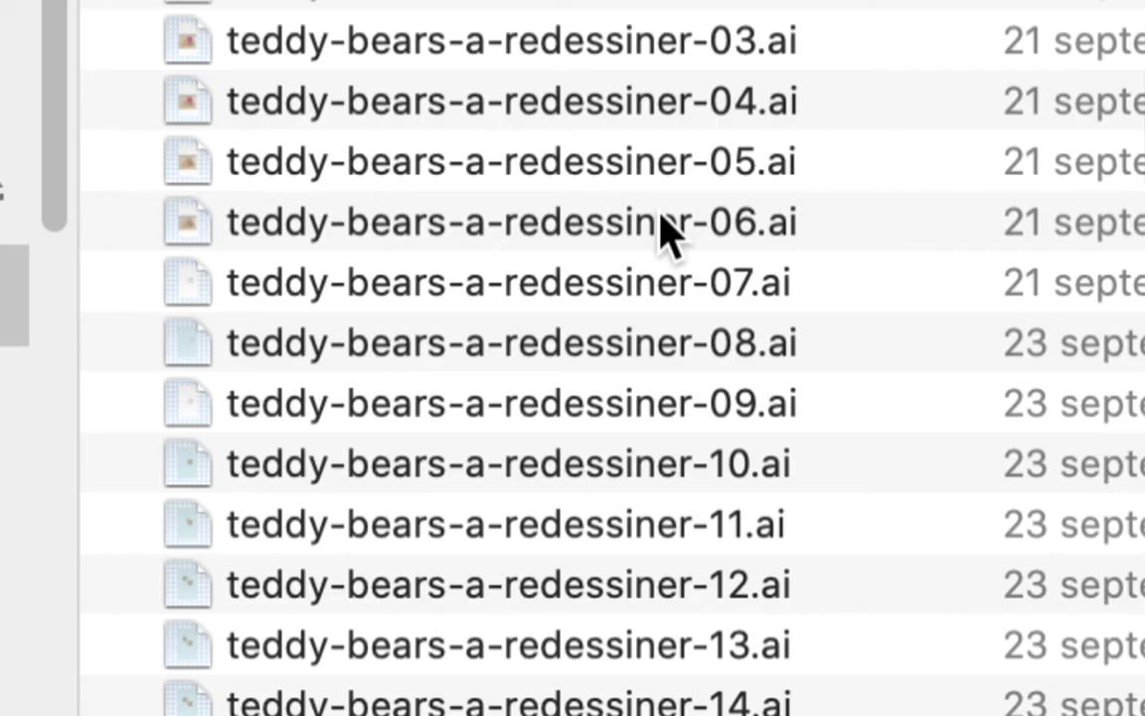
pyautogui.scroll(-10, 656, 298)
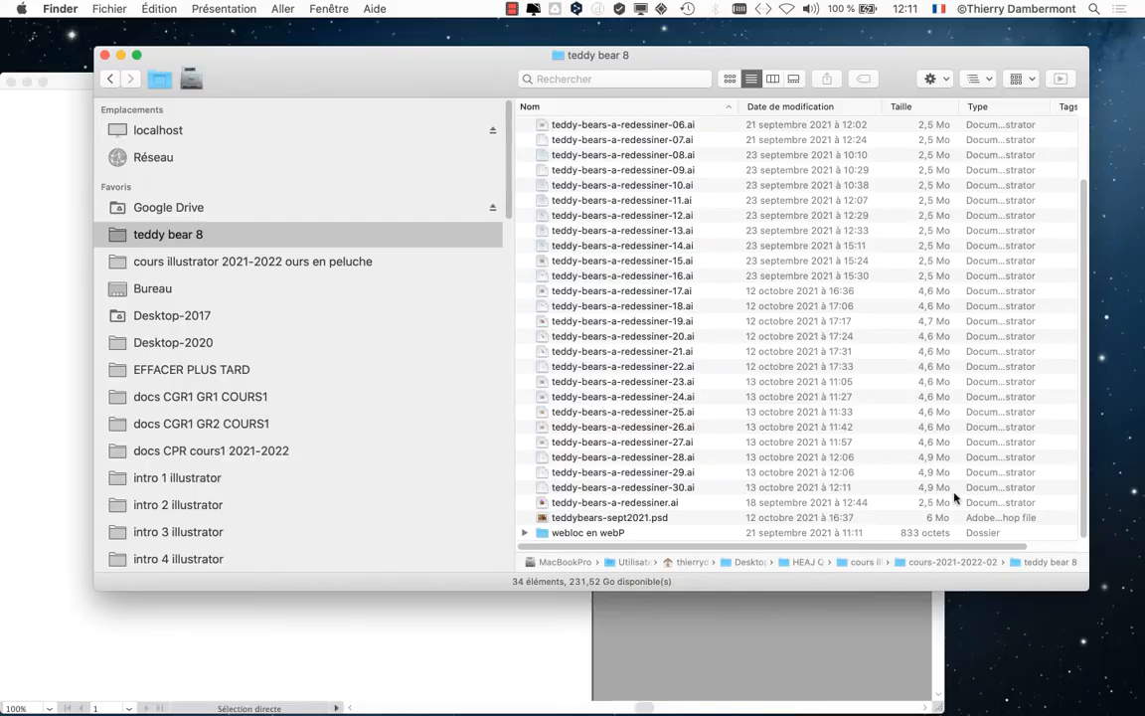
pyautogui.click(120, 55)
pyautogui.click(134, 81)
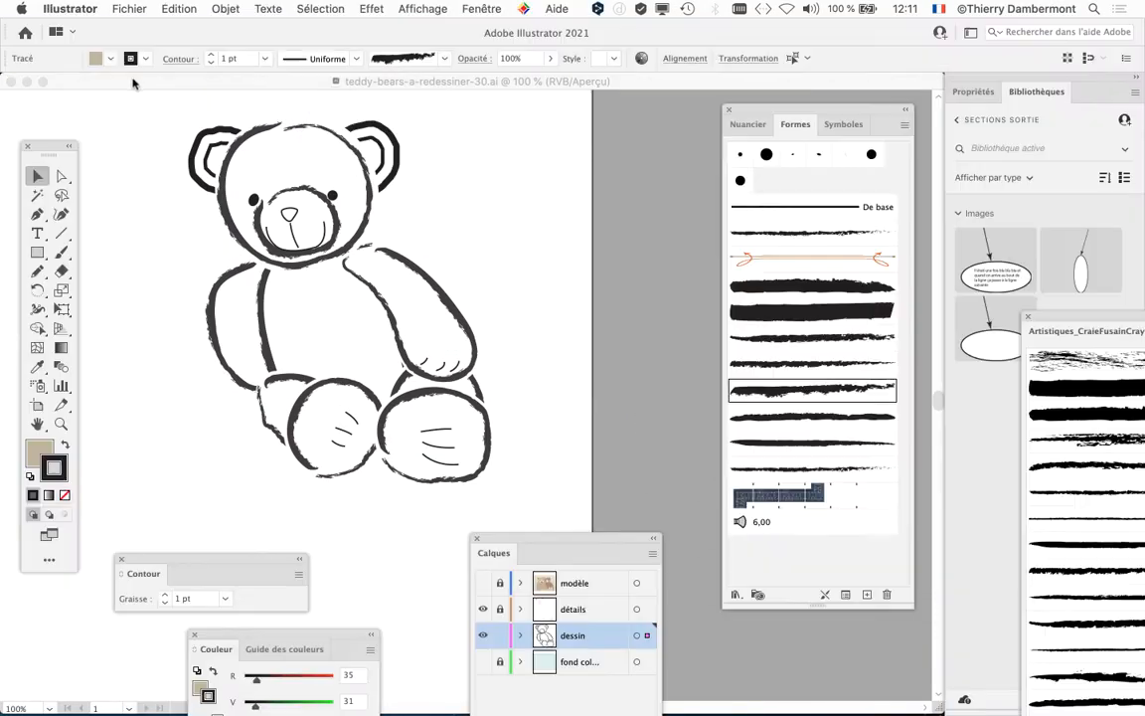